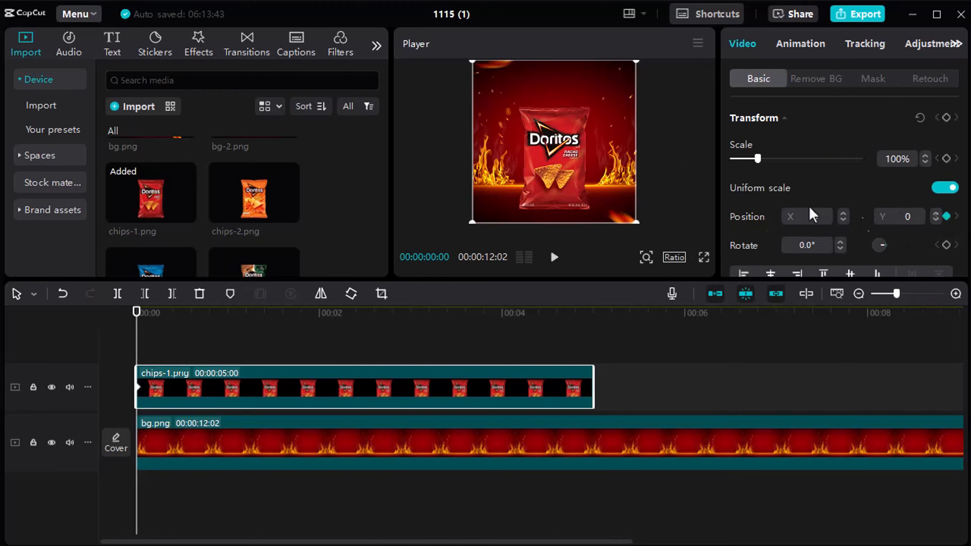
Keyframe chips-1.png's position above the frame at Y 3742 at the start and back at the centre at 00:00:00:18
{"action": "left_click_drag", "start_coordinate": [564, 187], "coordinate": [569, 48]}
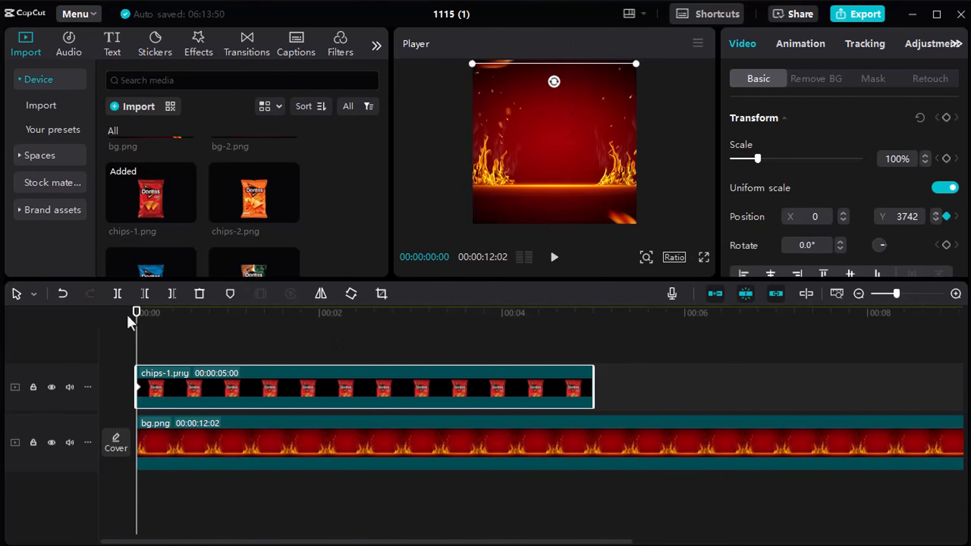
{"action": "key", "text": "space"}
{"action": "key", "text": "space"}
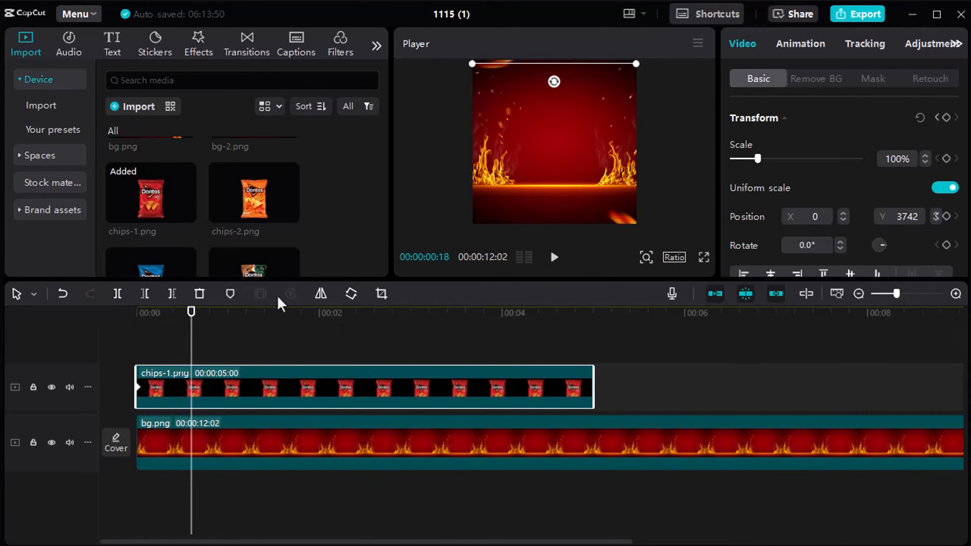
{"action": "left_click_drag", "start_coordinate": [576, 73], "coordinate": [573, 225]}
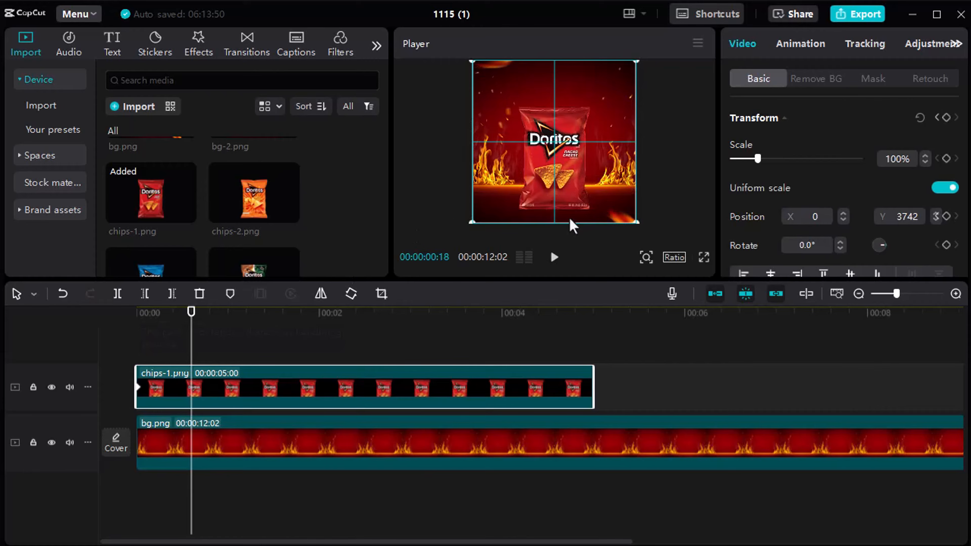
Play the opening from the start to check how the chips bag drops into the frame
{"action": "left_click", "coordinate": [161, 347]}
{"action": "left_click", "coordinate": [115, 327]}
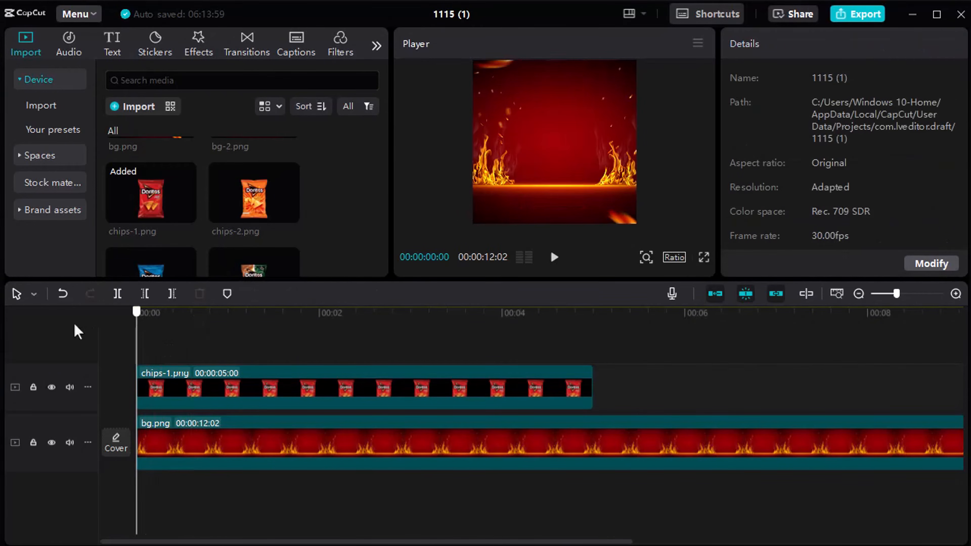
{"action": "key", "text": "space"}
{"action": "key", "text": "space"}
{"action": "left_click_drag", "start_coordinate": [210, 318], "coordinate": [115, 323]}
{"action": "key", "text": "space"}
{"action": "key", "text": "space"}
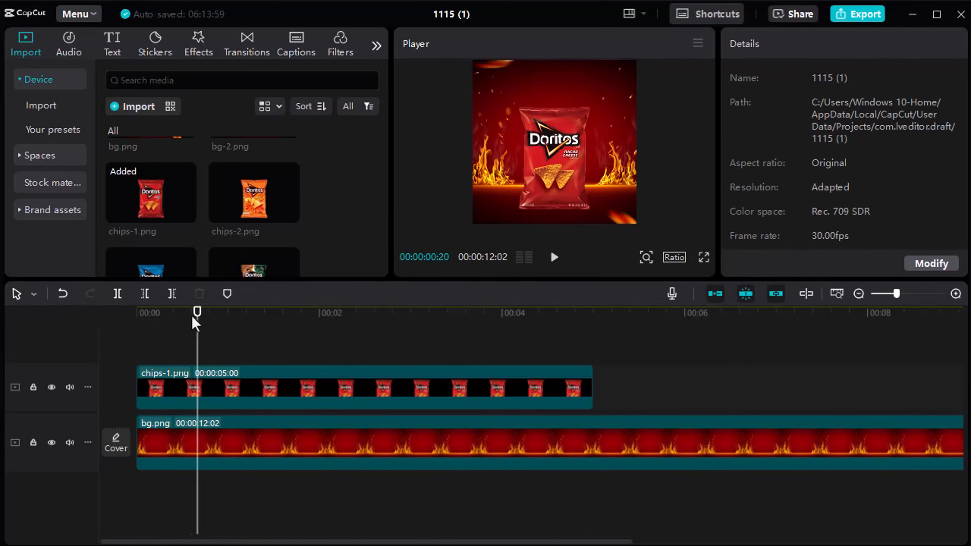
Add text.png on a new track above the chips bag, starting at 00:00:00:17
{"action": "mouse_move", "coordinate": [198, 318]}
{"action": "left_mouse_down"}
{"action": "mouse_move", "coordinate": [136, 317]}
{"action": "mouse_move", "coordinate": [193, 326]}
{"action": "left_mouse_up"}
{"action": "scroll", "coordinate": [247, 206], "scroll_direction": "up", "scroll_amount": 2}
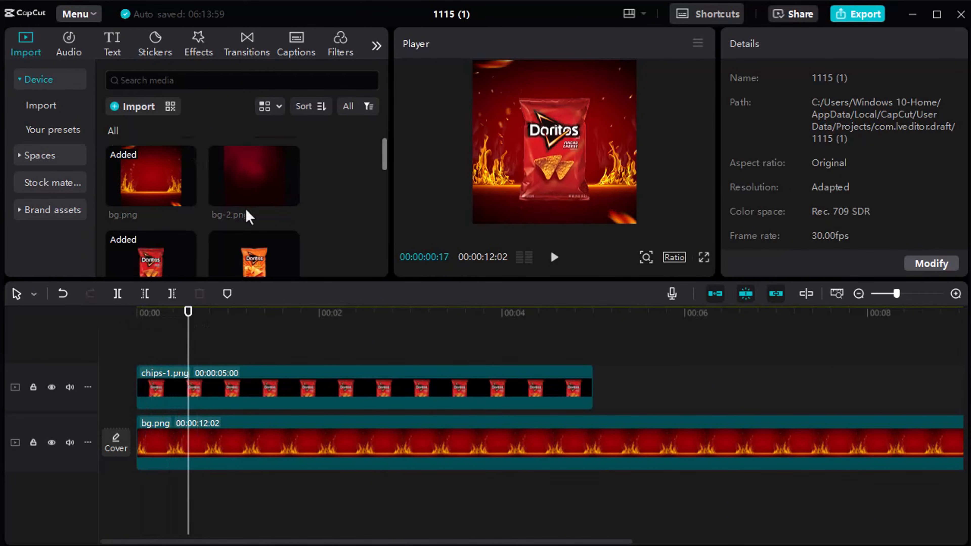
{"action": "scroll", "coordinate": [248, 217], "scroll_direction": "down", "scroll_amount": 5}
{"action": "scroll", "coordinate": [246, 217], "scroll_direction": "down", "scroll_amount": 2}
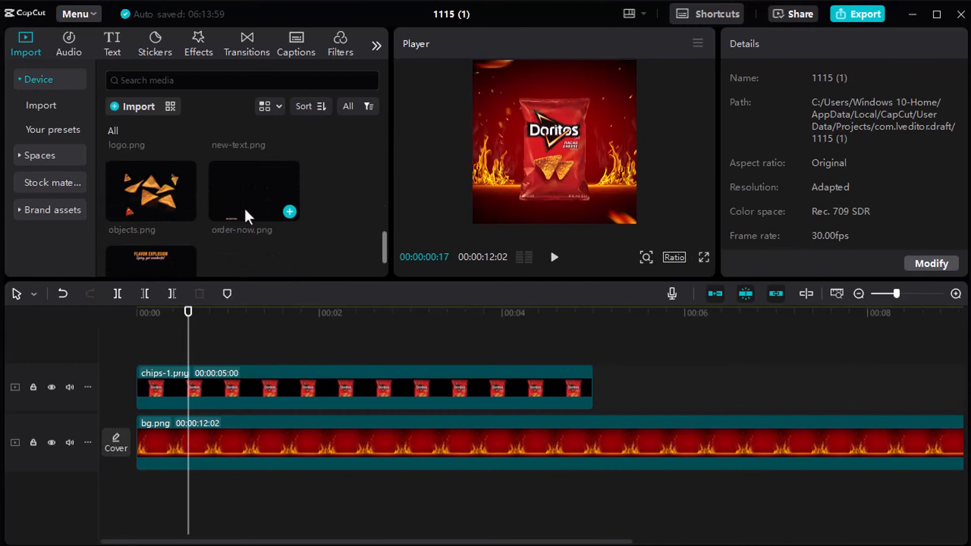
{"action": "left_click_drag", "start_coordinate": [151, 264], "coordinate": [192, 349]}
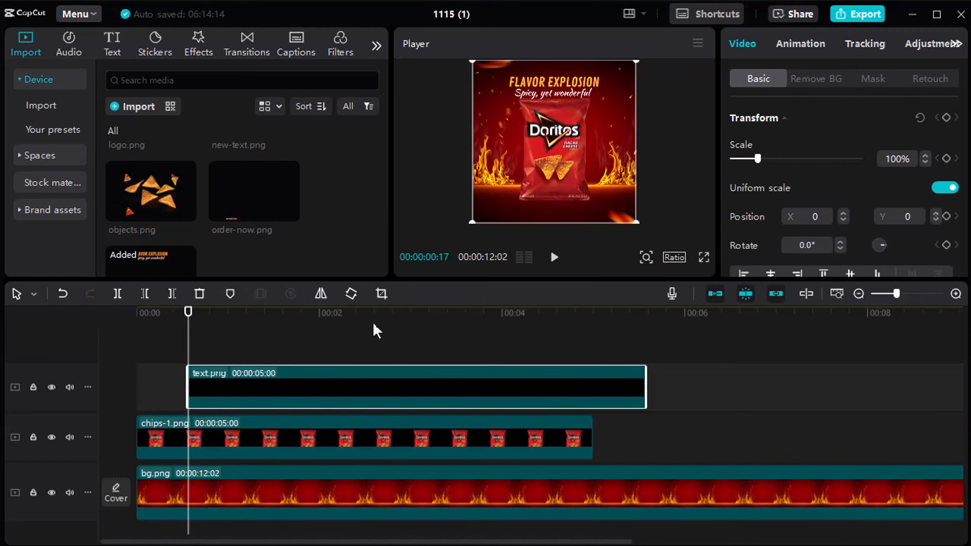
Apply the Rock Vertically entrance animation to text.png and play the opening back from the start
{"action": "left_click_drag", "start_coordinate": [510, 280], "coordinate": [510, 303]}
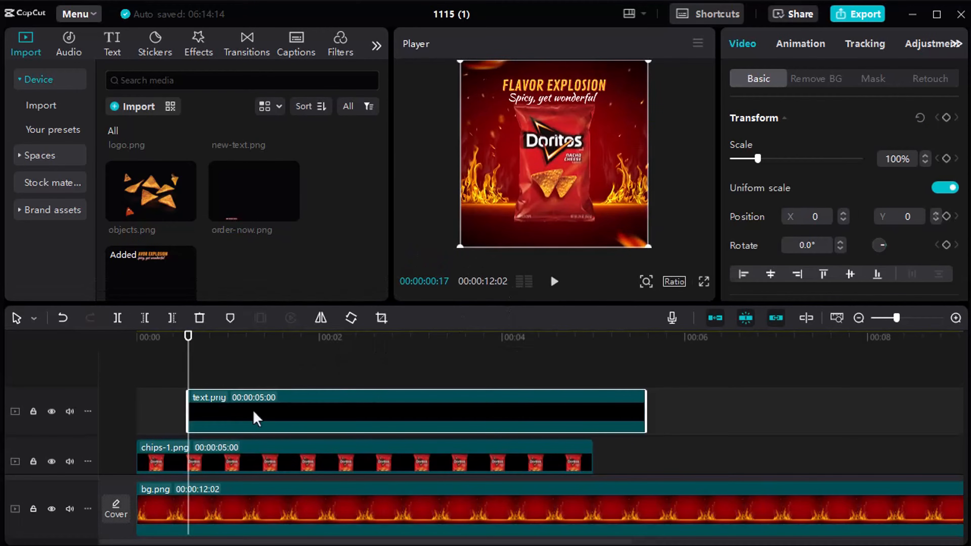
{"action": "left_click", "coordinate": [794, 55]}
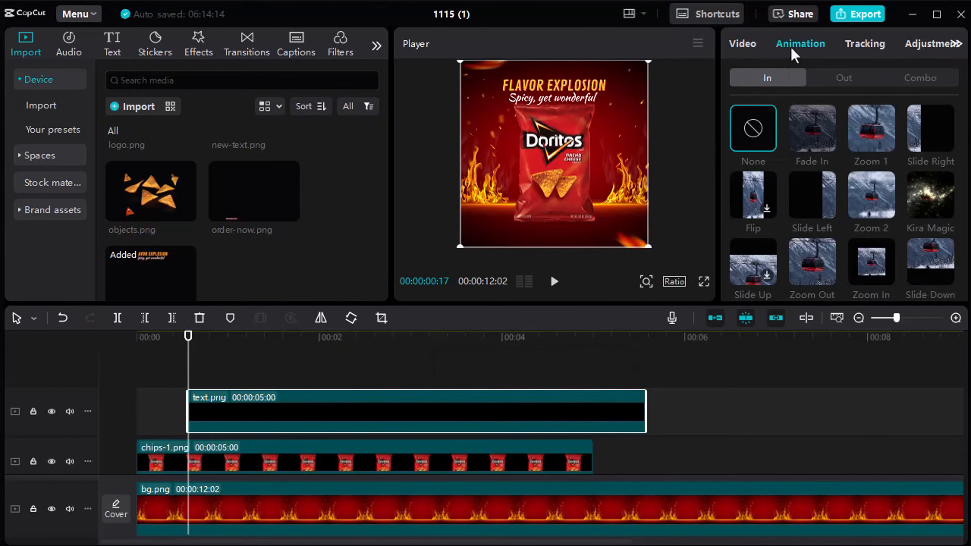
{"action": "scroll", "coordinate": [770, 190], "scroll_direction": "down", "scroll_amount": 3}
{"action": "left_click", "coordinate": [769, 191]}
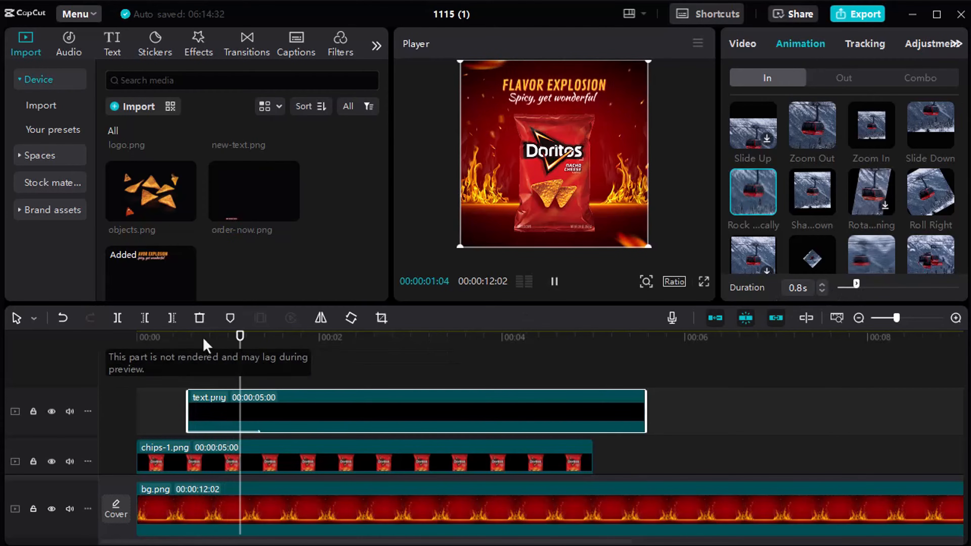
{"action": "left_click", "coordinate": [115, 373]}
{"action": "left_click_drag", "start_coordinate": [173, 343], "coordinate": [115, 347]}
{"action": "key", "text": "space"}
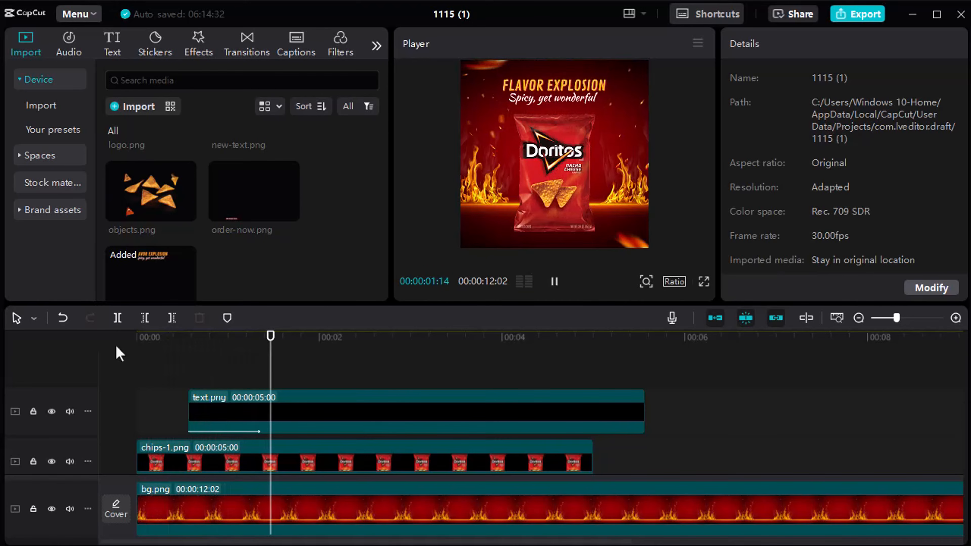
{"action": "key", "text": "space"}
Split the bg.png background clip at 00:00:01:02
{"action": "mouse_move", "coordinate": [275, 345]}
{"action": "left_mouse_down"}
{"action": "mouse_move", "coordinate": [138, 347]}
{"action": "mouse_move", "coordinate": [264, 352]}
{"action": "left_mouse_up"}
{"action": "scroll", "coordinate": [319, 352], "scroll_direction": "down", "scroll_amount": 2}
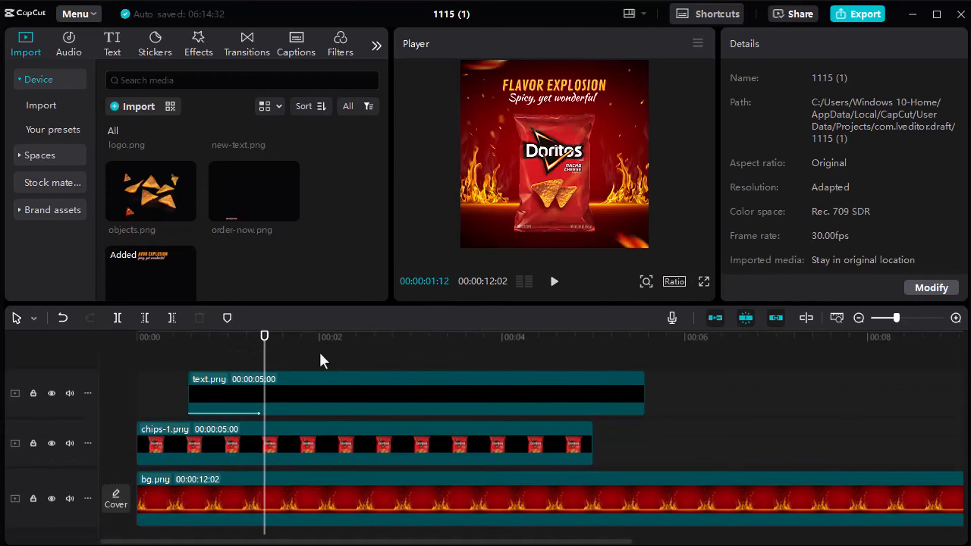
{"action": "left_click", "coordinate": [347, 487]}
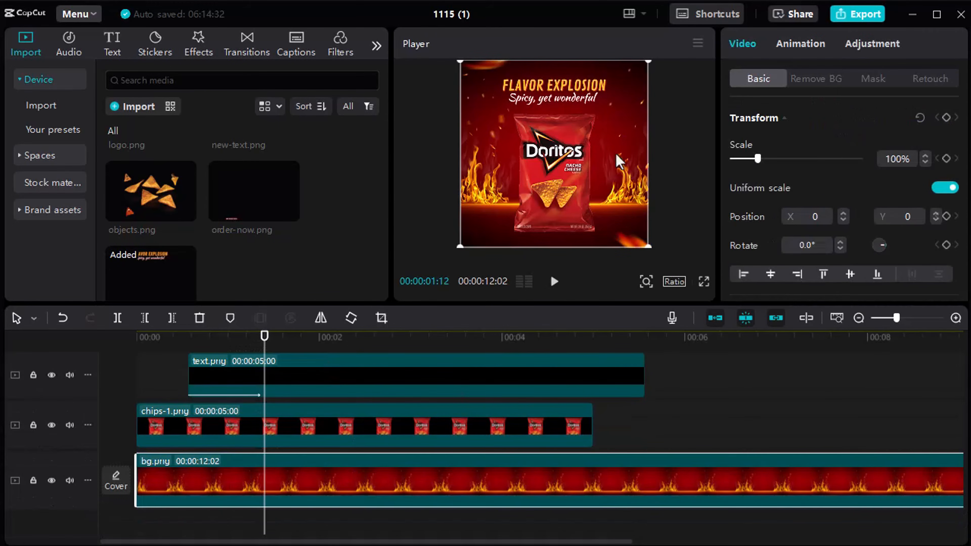
{"action": "left_click_drag", "start_coordinate": [264, 337], "coordinate": [234, 347]}
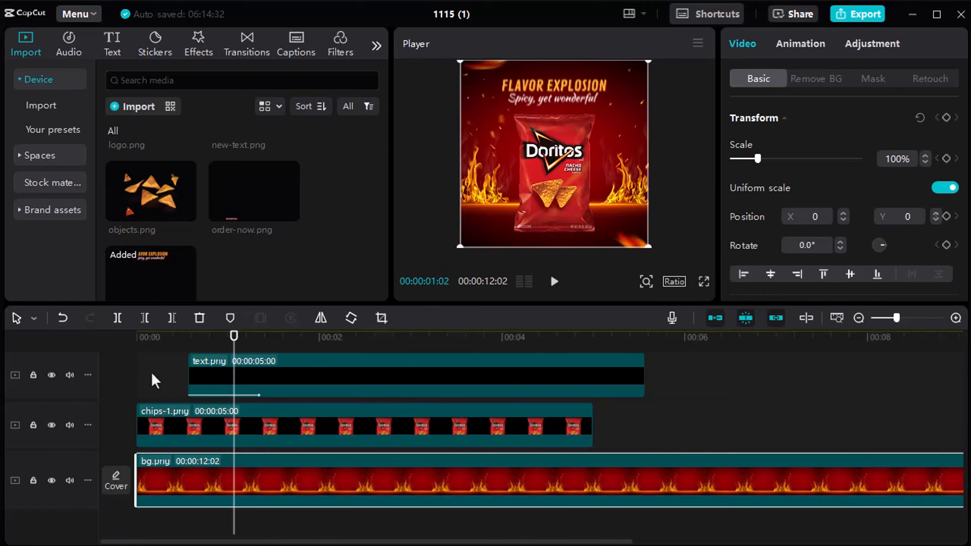
{"action": "left_click", "coordinate": [117, 318]}
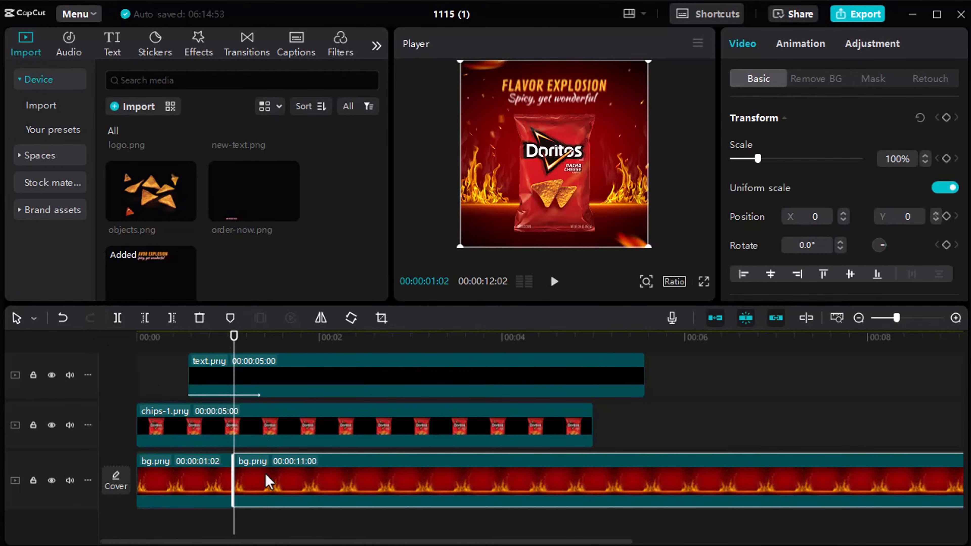
Search the video effects for "pendulum" and apply Play Pendulum to the second bg.png segment
{"action": "left_click", "coordinate": [199, 46]}
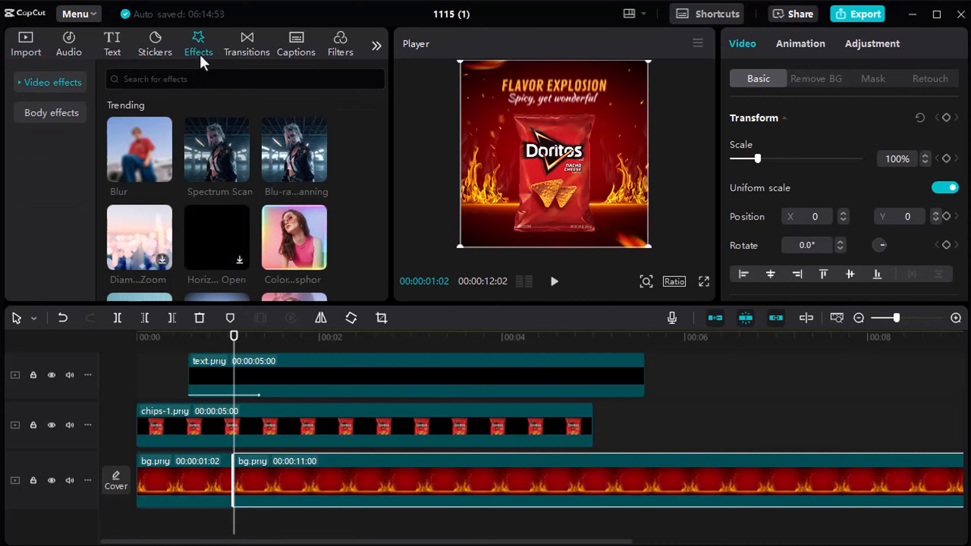
{"action": "left_click", "coordinate": [184, 80]}
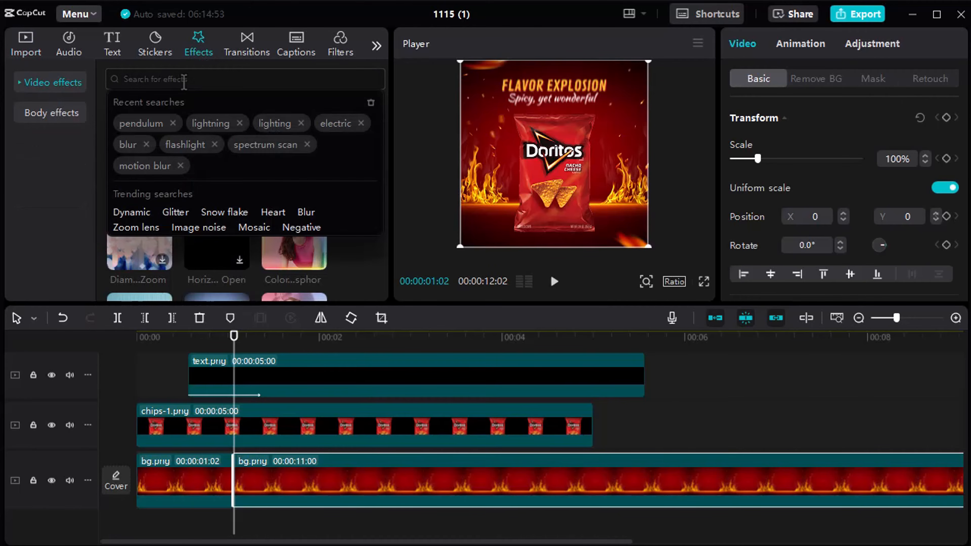
{"action": "type", "text": "pendulum"}
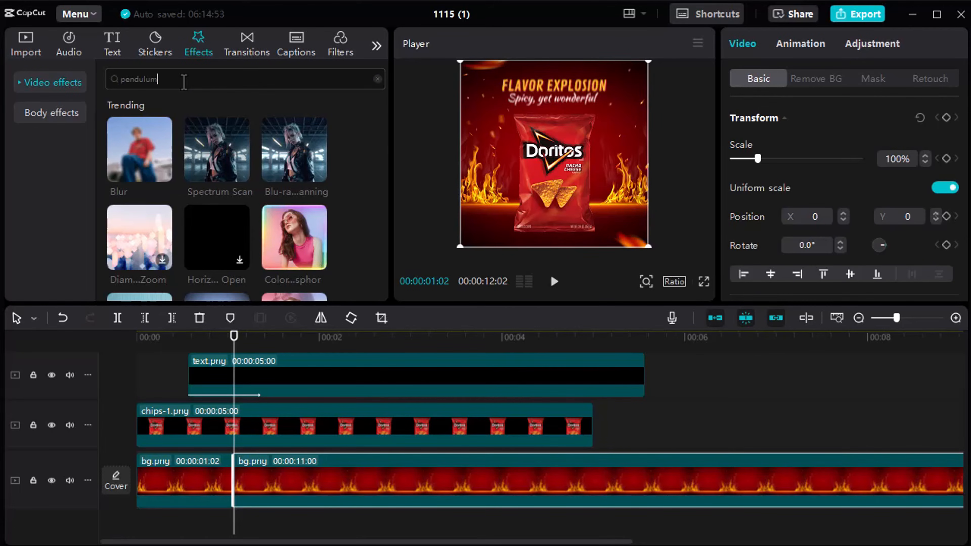
{"action": "key", "text": "Return"}
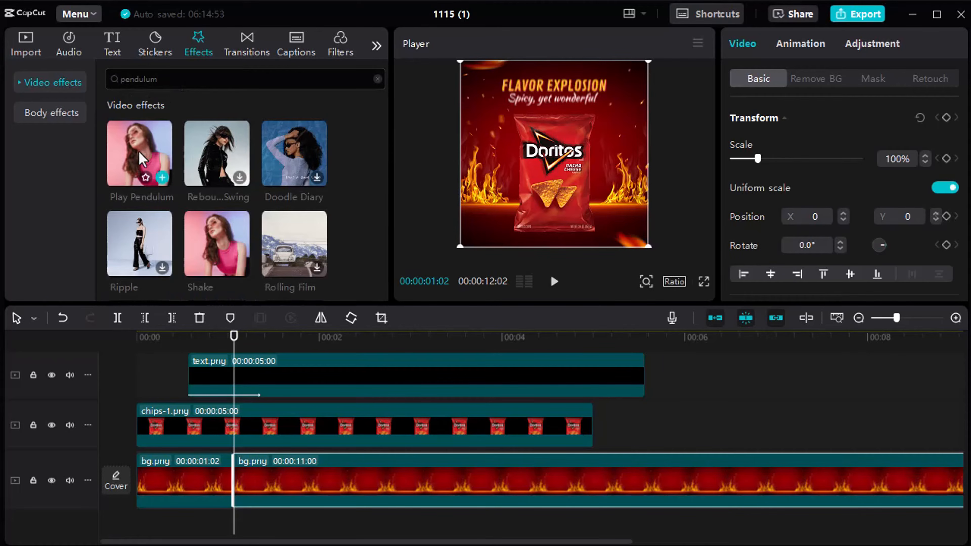
{"action": "left_click_drag", "start_coordinate": [139, 160], "coordinate": [282, 490]}
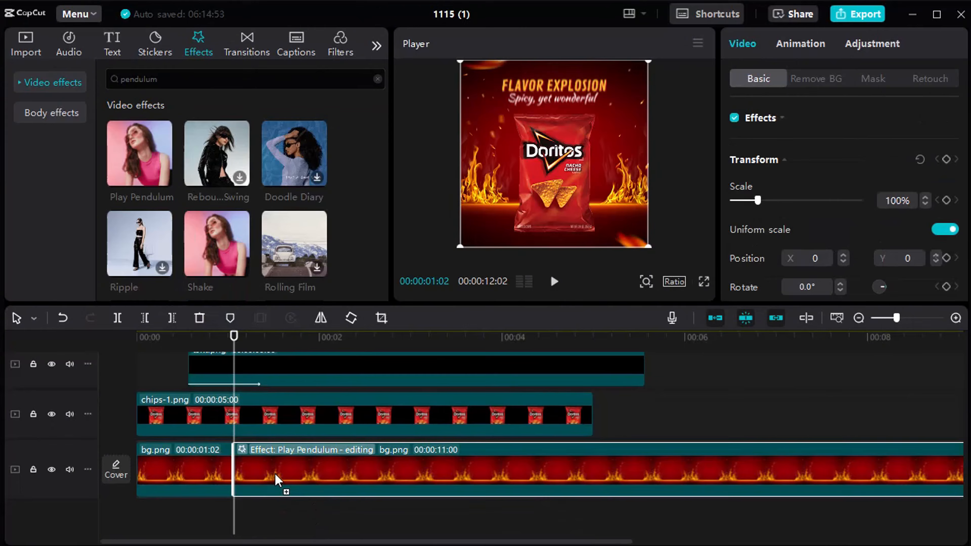
Set the Play Pendulum effect's Twist to 0 and its Strength to 5
{"action": "left_click_drag", "start_coordinate": [770, 179], "coordinate": [709, 193]}
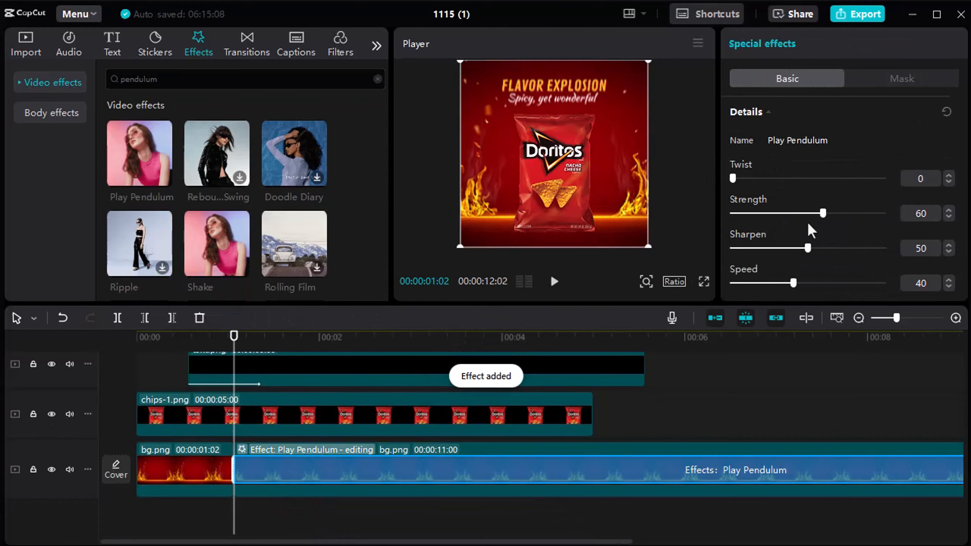
{"action": "left_click_drag", "start_coordinate": [822, 214], "coordinate": [739, 215]}
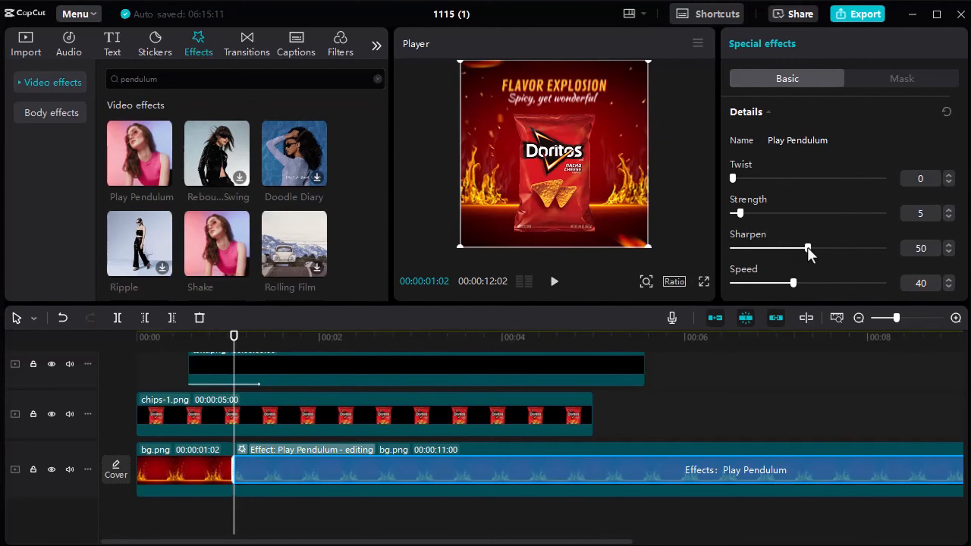
Play the video from the start to review the background sway together with the bag and headline animations
{"action": "left_click", "coordinate": [177, 370]}
{"action": "left_click", "coordinate": [121, 365]}
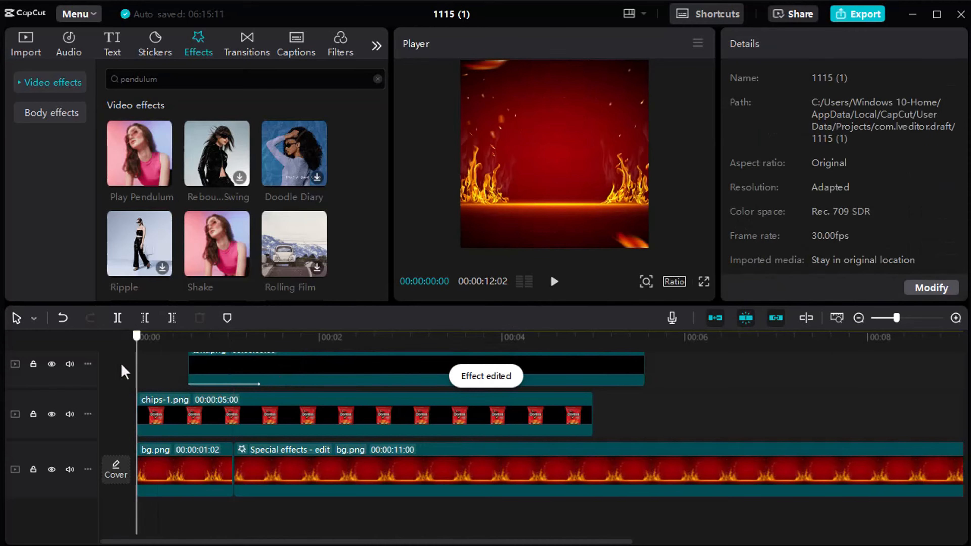
{"action": "key", "text": "space"}
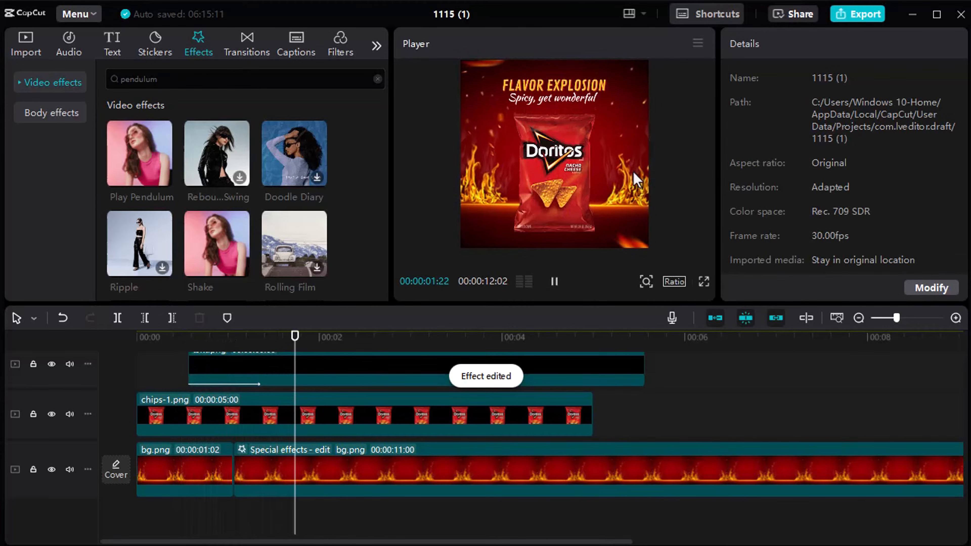
{"action": "key", "text": "space"}
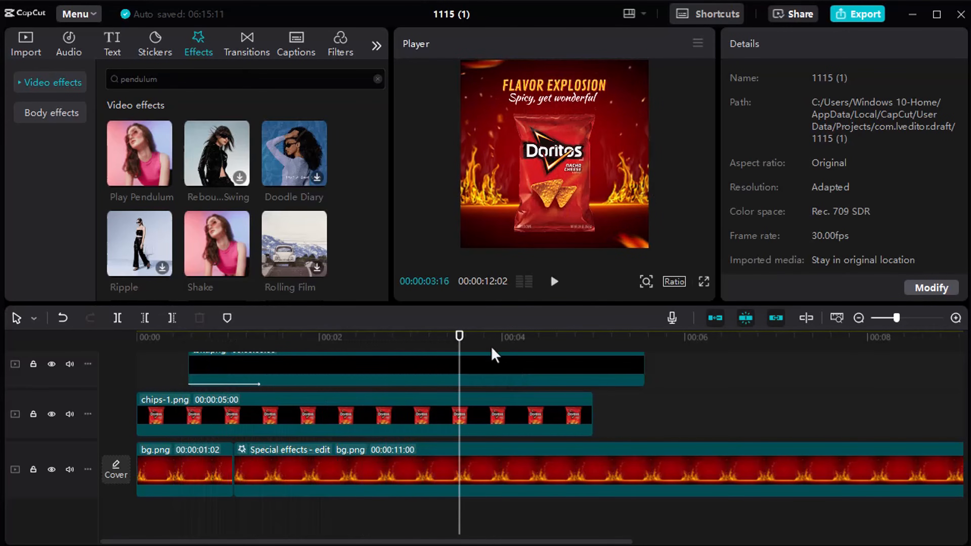
{"action": "left_click_drag", "start_coordinate": [458, 345], "coordinate": [234, 309]}
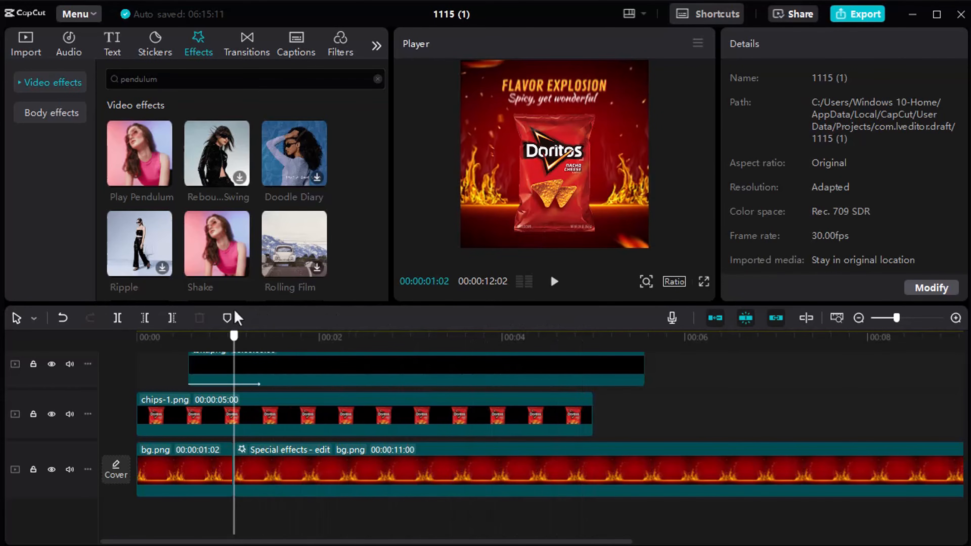
{"action": "scroll", "coordinate": [308, 383], "scroll_direction": "up", "scroll_amount": 2}
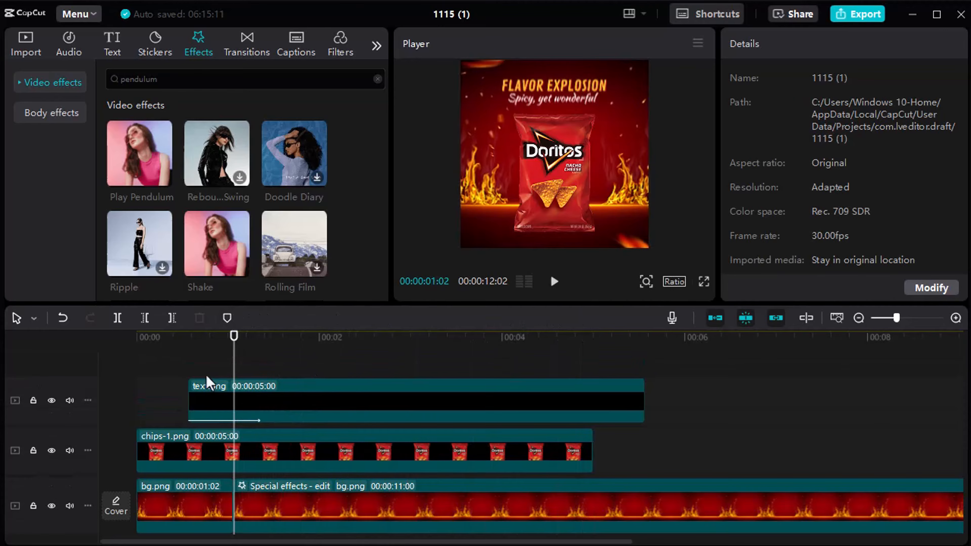
{"action": "left_click_drag", "start_coordinate": [167, 364], "coordinate": [129, 355]}
{"action": "key", "text": "space"}
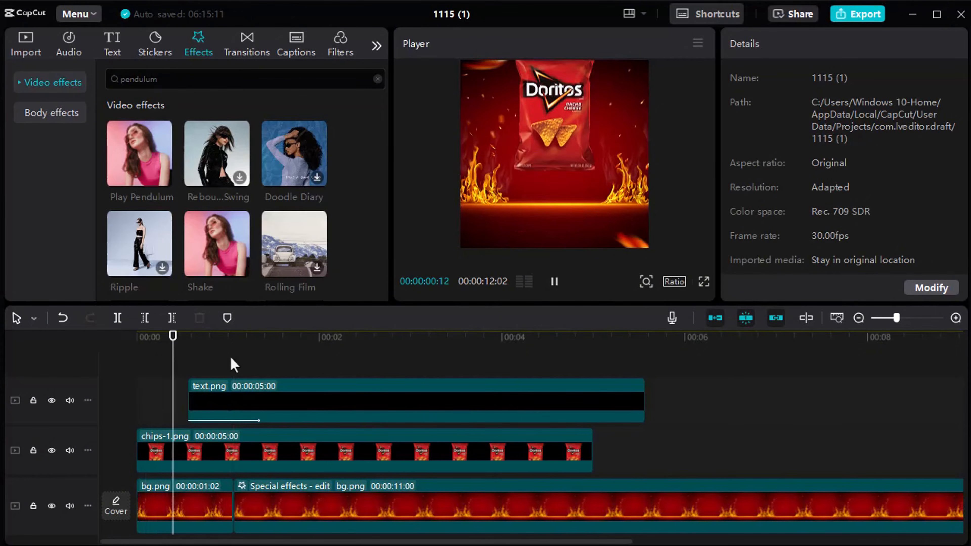
Add new-text.png from the imported media on a new track above the headline, starting at 00:00:01:12
{"action": "mouse_move", "coordinate": [269, 341]}
{"action": "left_mouse_down"}
{"action": "mouse_move", "coordinate": [224, 344]}
{"action": "mouse_move", "coordinate": [265, 347]}
{"action": "left_mouse_up"}
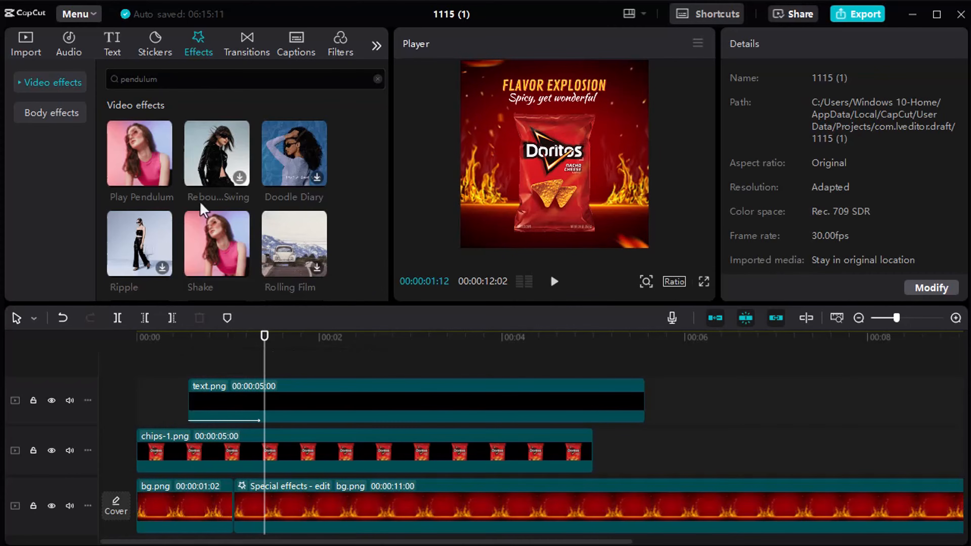
{"action": "left_click", "coordinate": [27, 44]}
{"action": "scroll", "coordinate": [255, 180], "scroll_direction": "up", "scroll_amount": 3}
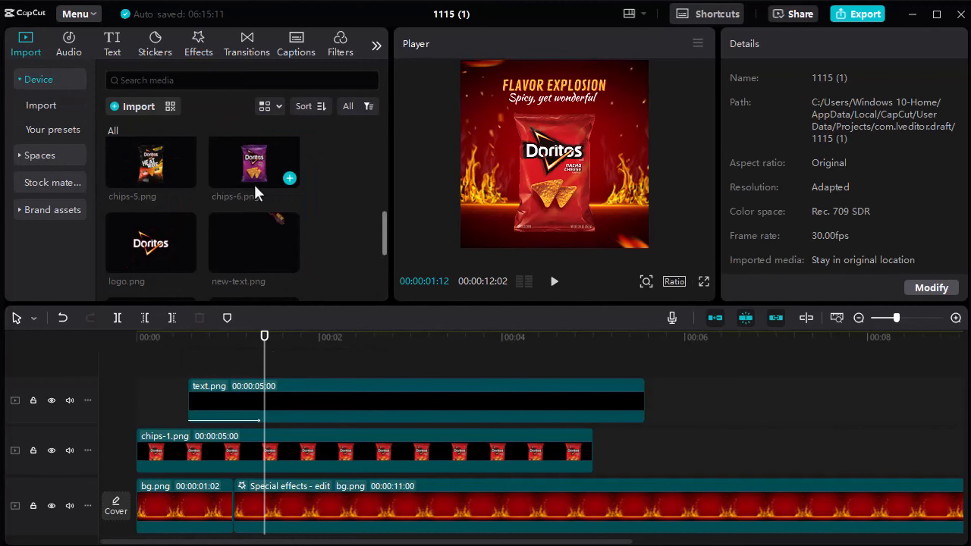
{"action": "scroll", "coordinate": [258, 193], "scroll_direction": "down", "scroll_amount": 2}
{"action": "left_click_drag", "start_coordinate": [252, 175], "coordinate": [273, 372]}
Apply the Fade In entrance animation to new-text.png and shift the clip earlier to start at 00:00:01:08
{"action": "left_click", "coordinate": [805, 48]}
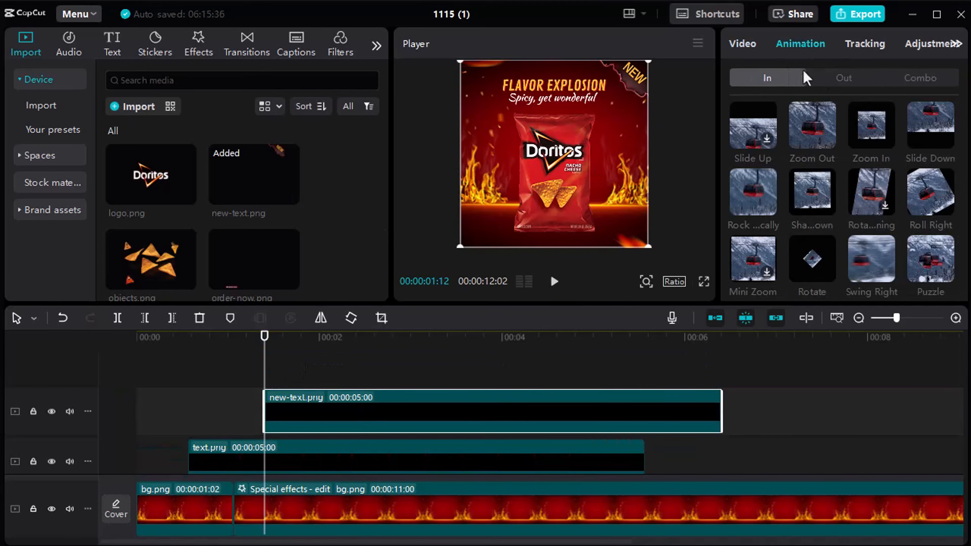
{"action": "left_click", "coordinate": [818, 130]}
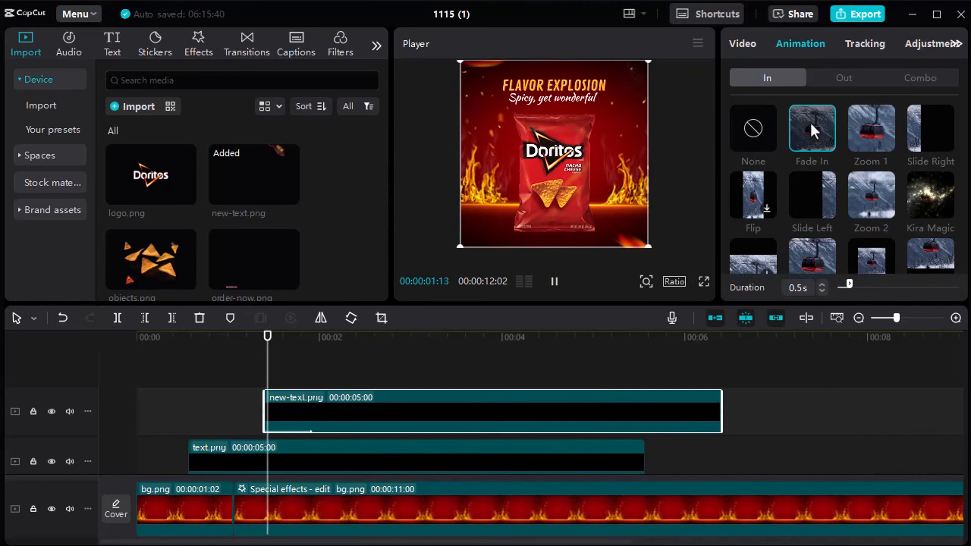
{"action": "left_click_drag", "start_coordinate": [382, 409], "coordinate": [367, 407]}
{"action": "left_click", "coordinate": [176, 380]}
Add objects.png from the imported media on a new track between the chips-1.png and background clips, starting at 00:00:01:08
{"action": "left_click_drag", "start_coordinate": [178, 365], "coordinate": [251, 356]}
{"action": "scroll", "coordinate": [197, 193], "scroll_direction": "down", "scroll_amount": 2}
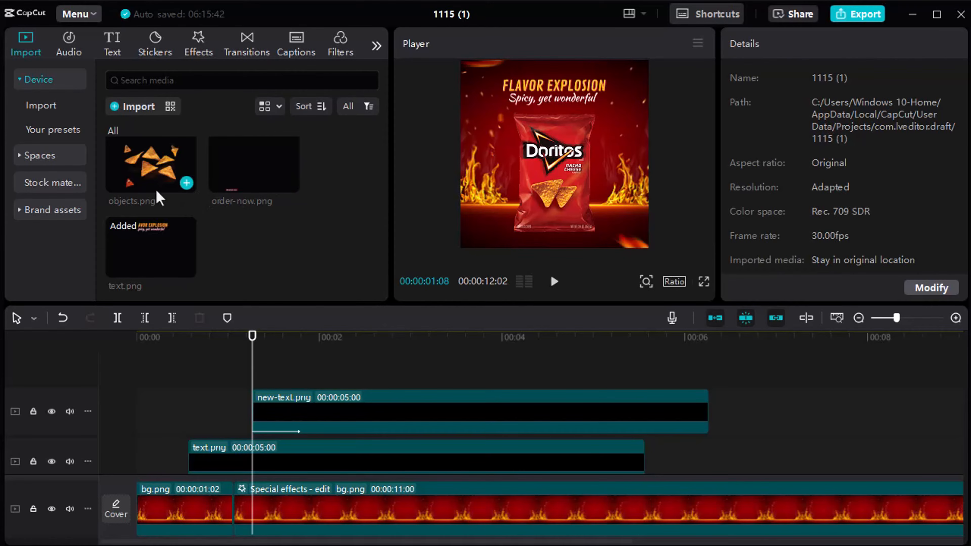
{"action": "left_click_drag", "start_coordinate": [160, 176], "coordinate": [263, 500]}
{"action": "left_click", "coordinate": [586, 445]}
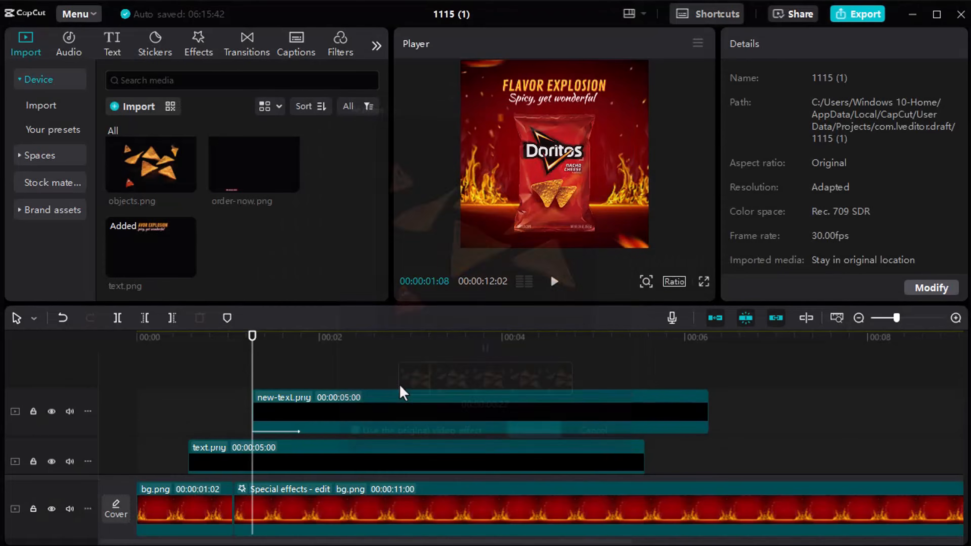
{"action": "scroll", "coordinate": [366, 377], "scroll_direction": "down", "scroll_amount": 2}
{"action": "left_click_drag", "start_coordinate": [183, 180], "coordinate": [264, 452]}
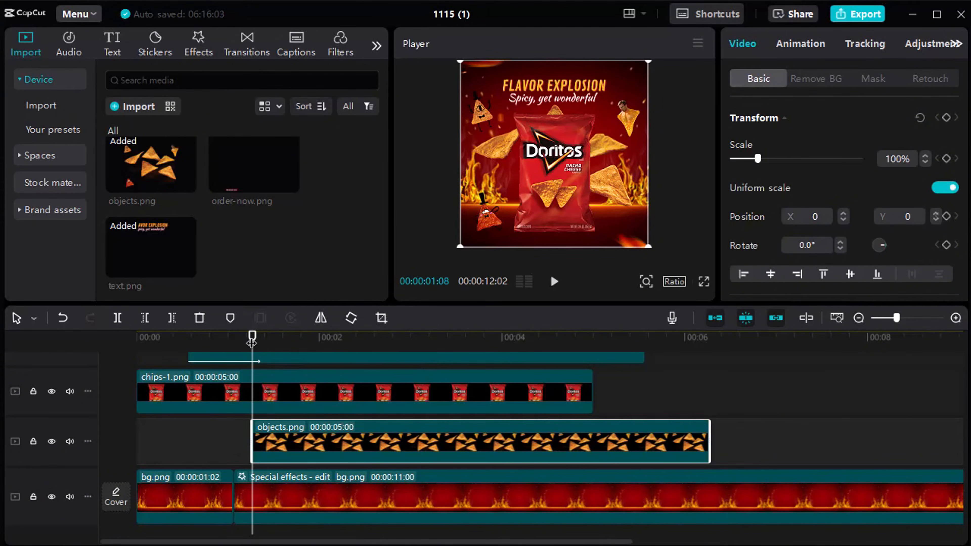
Play the video from the start to review how the flying chips and NEW badge come in
{"action": "left_click_drag", "start_coordinate": [251, 342], "coordinate": [136, 342]}
{"action": "key", "text": "space"}
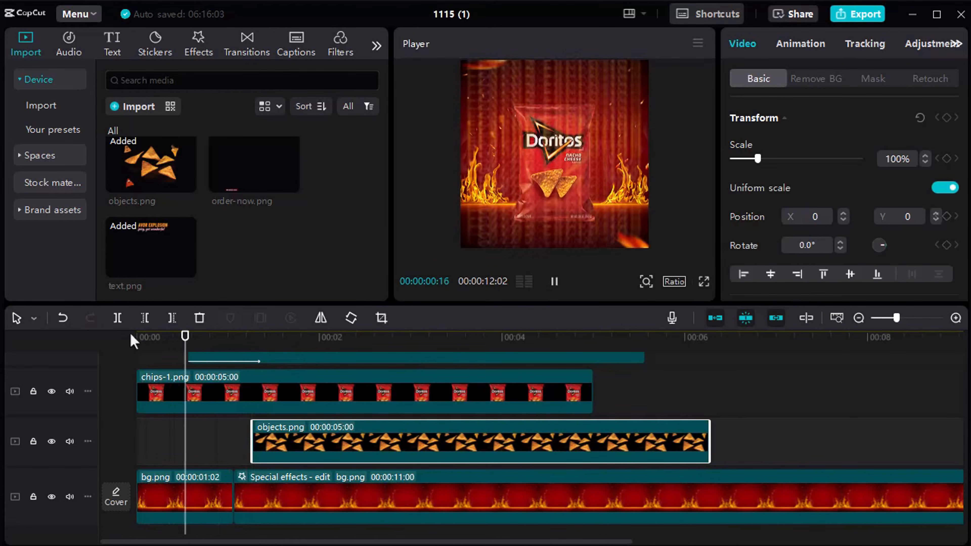
{"action": "key", "text": "space"}
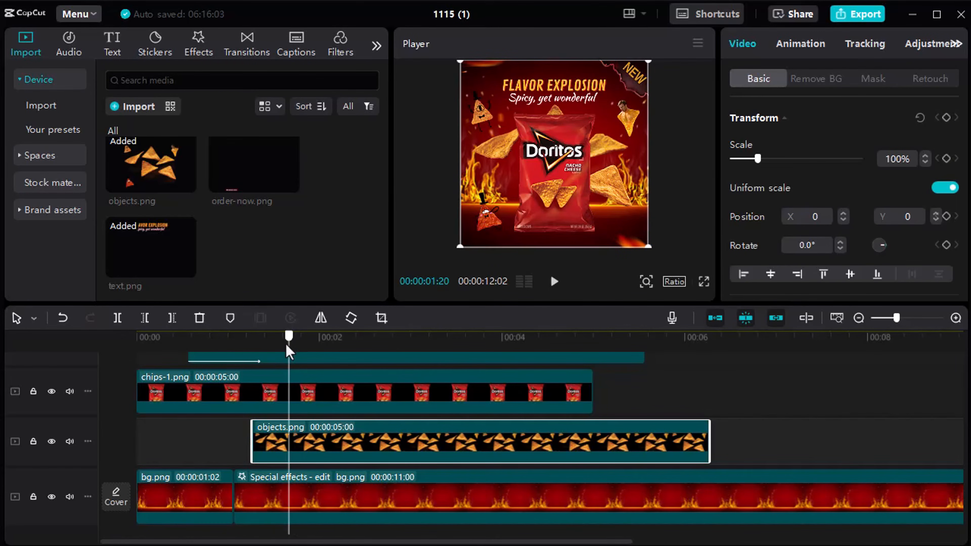
Apply the Fade In entrance animation to objects.png and shorten the animation's duration slightly
{"action": "left_click_drag", "start_coordinate": [287, 346], "coordinate": [252, 354]}
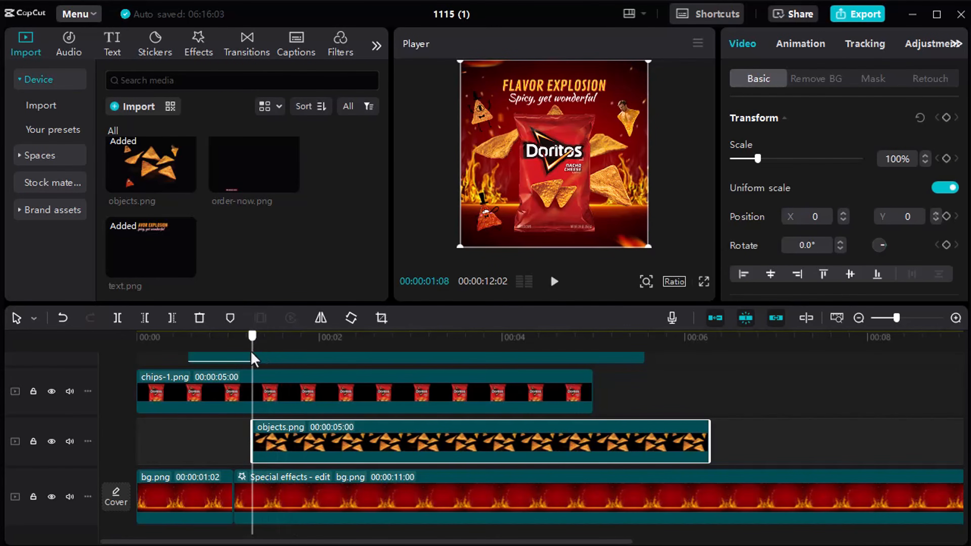
{"action": "left_click", "coordinate": [800, 44]}
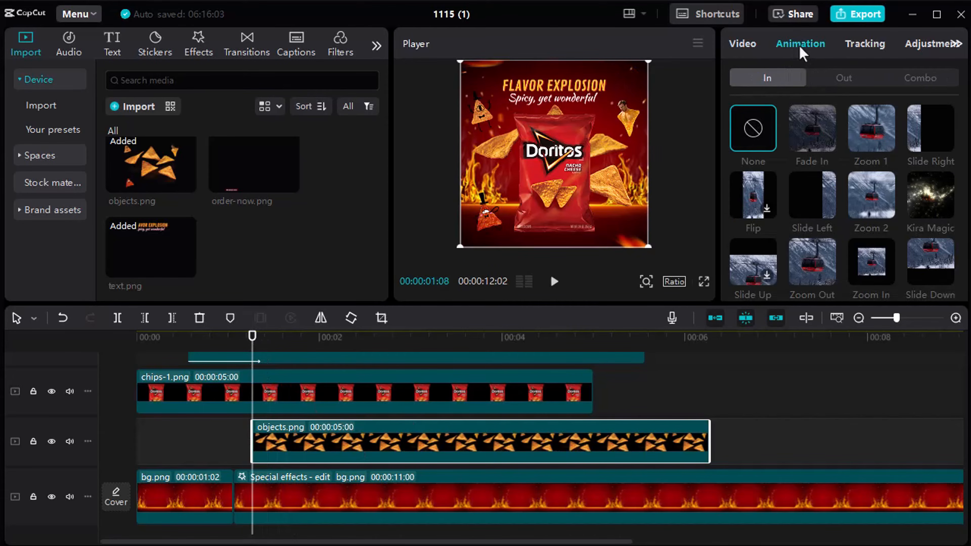
{"action": "left_click", "coordinate": [824, 126]}
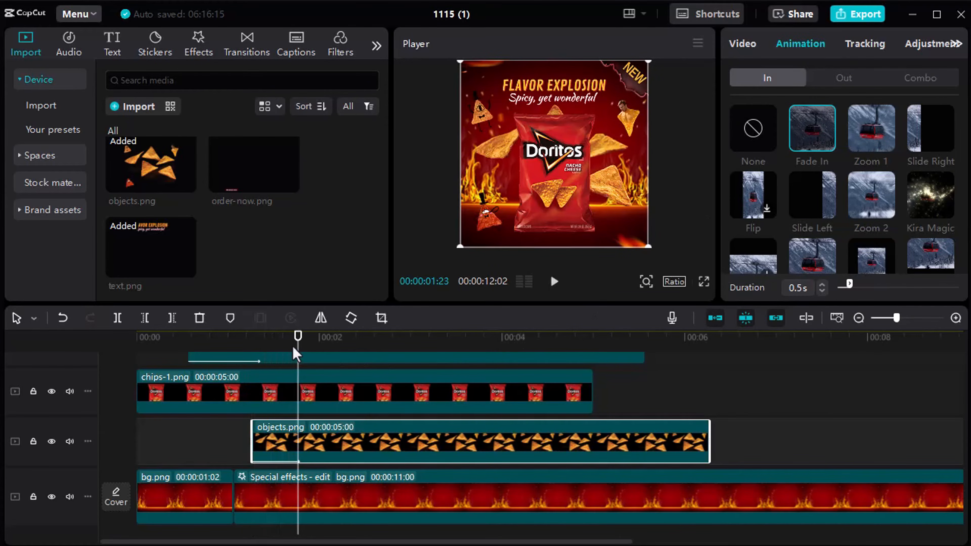
{"action": "left_click_drag", "start_coordinate": [296, 354], "coordinate": [259, 349]}
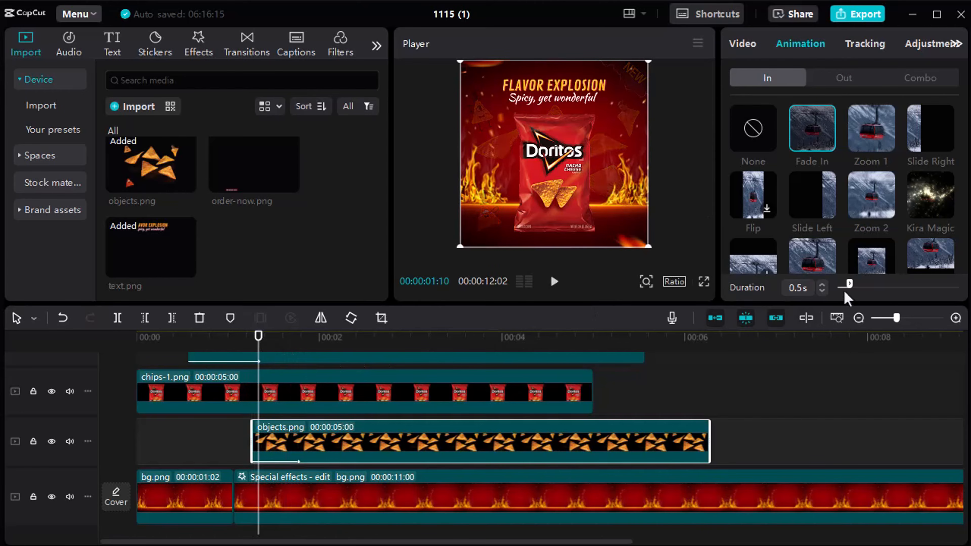
{"action": "left_click", "coordinate": [824, 290]}
{"action": "left_click", "coordinate": [824, 291]}
Play the opening of the video to review the flying chips' shortened fade-in
{"action": "left_click", "coordinate": [210, 432]}
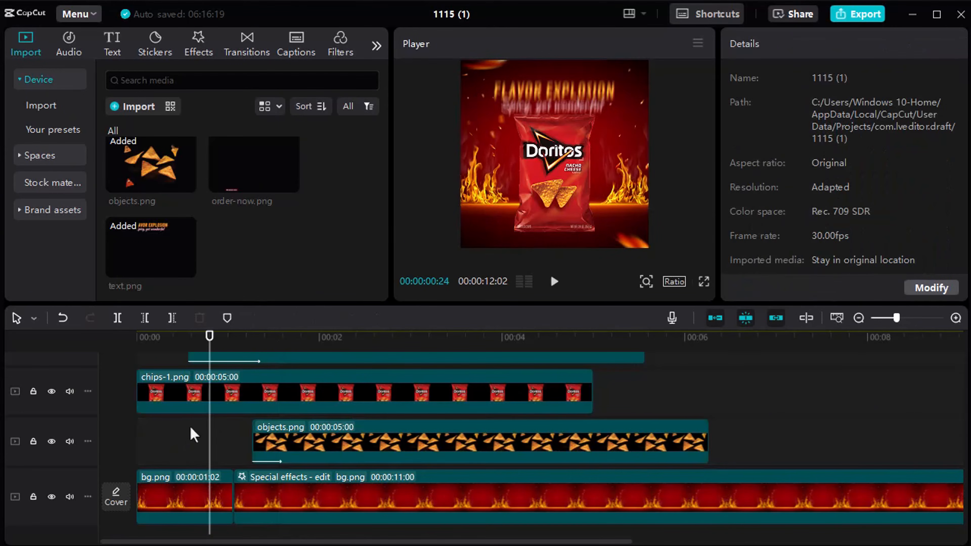
{"action": "left_click", "coordinate": [179, 429]}
{"action": "key", "text": "space"}
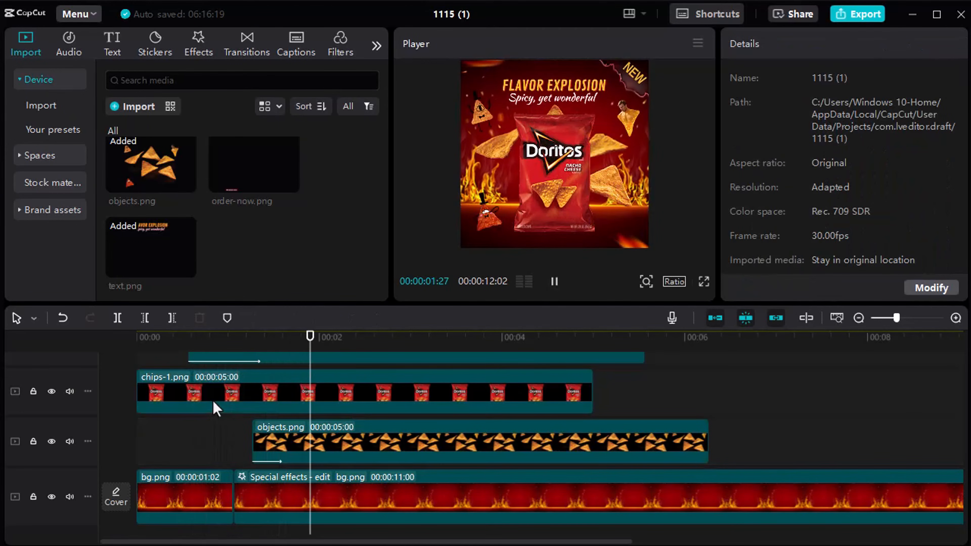
{"action": "key", "text": "space"}
Add order-now.png on a new track below objects.png at 00:00:01:08 and give it the Fade In entrance animation
{"action": "left_click_drag", "start_coordinate": [327, 357], "coordinate": [256, 362]}
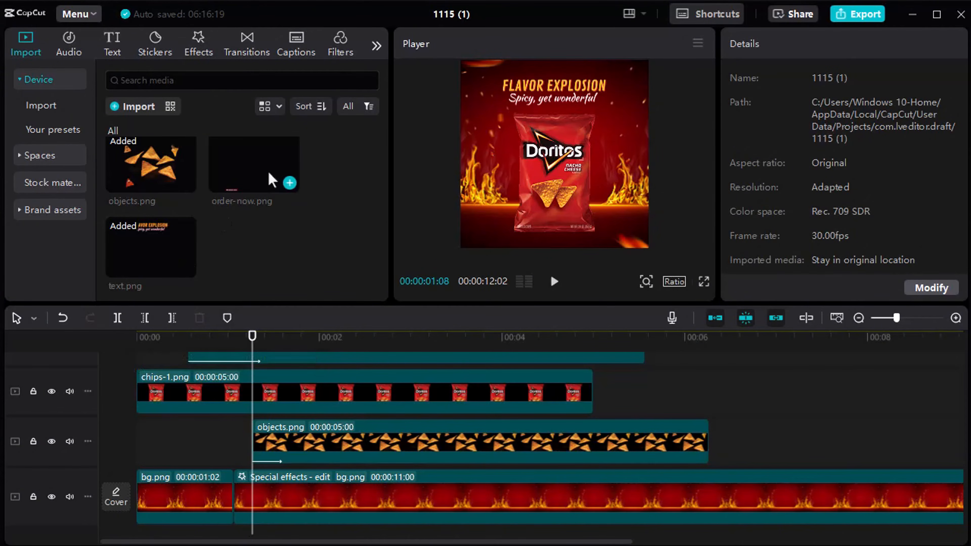
{"action": "left_click_drag", "start_coordinate": [268, 171], "coordinate": [292, 436]}
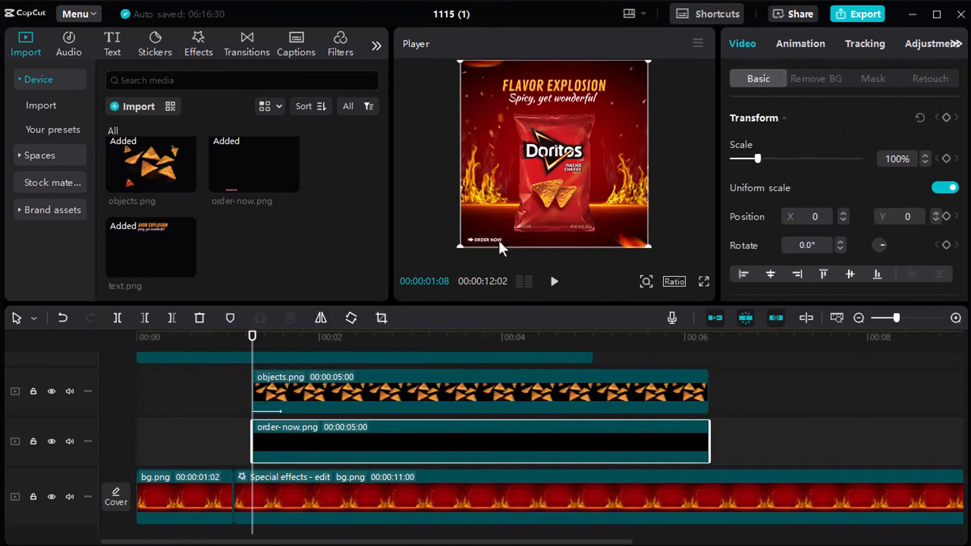
{"action": "left_click", "coordinate": [806, 51]}
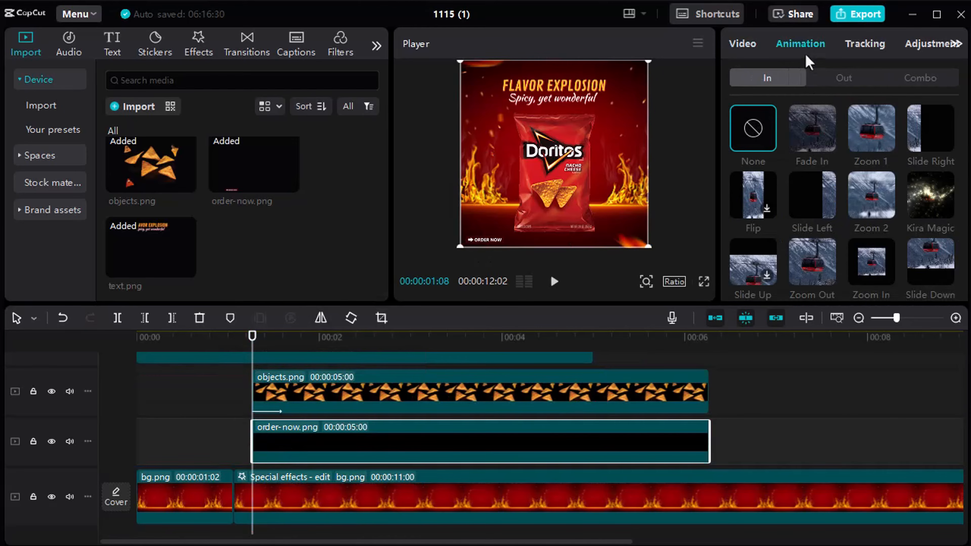
{"action": "left_click", "coordinate": [808, 132]}
Play the video from 00:00:00:00 to review the ORDER NOW text fading in with the other elements
{"action": "key", "text": "space"}
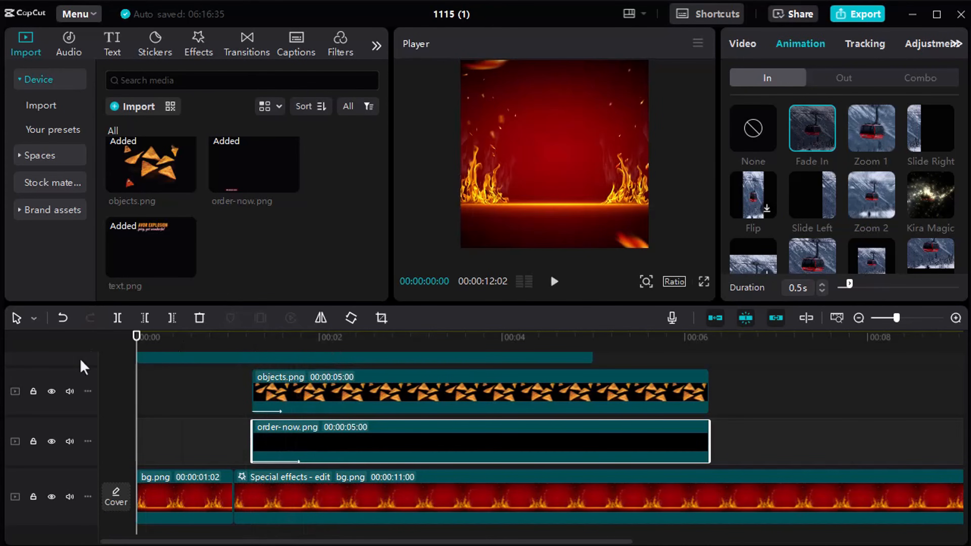
{"action": "left_click", "coordinate": [153, 386]}
{"action": "left_click_drag", "start_coordinate": [148, 345], "coordinate": [121, 342]}
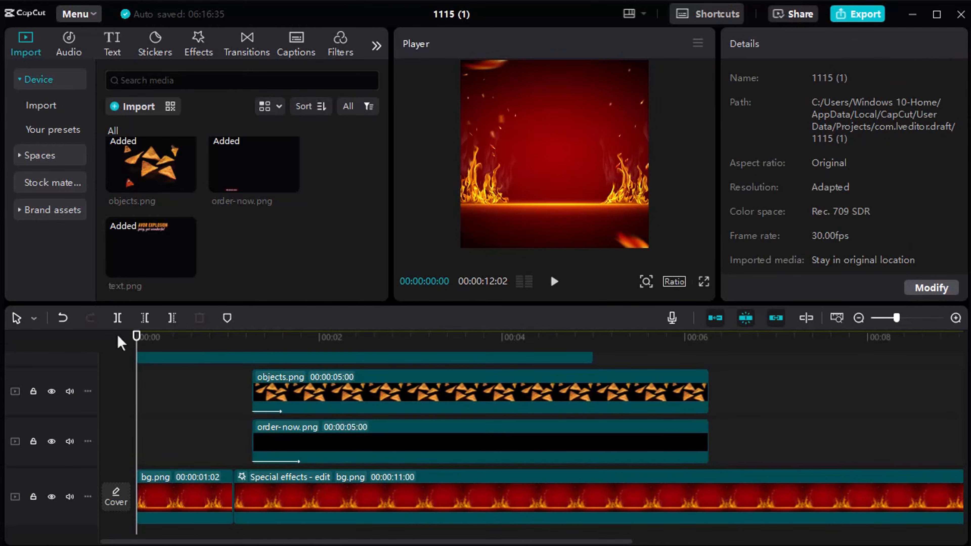
{"action": "key", "text": "space"}
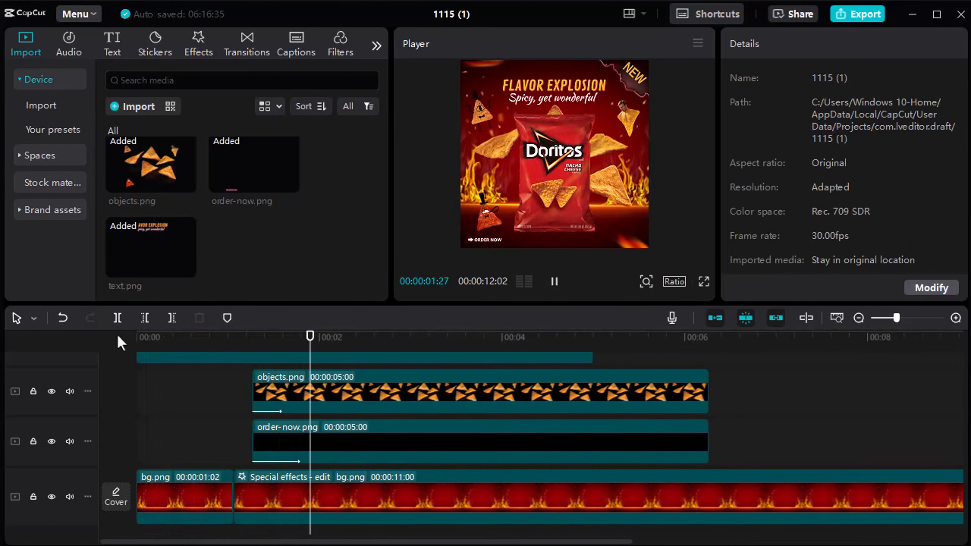
{"action": "key", "text": "space"}
Apply the Play Pendulum effect to the objects.png clip with Twist set to 0 and Strength set to 17
{"action": "left_click_drag", "start_coordinate": [323, 342], "coordinate": [247, 329]}
{"action": "left_click", "coordinate": [382, 392]}
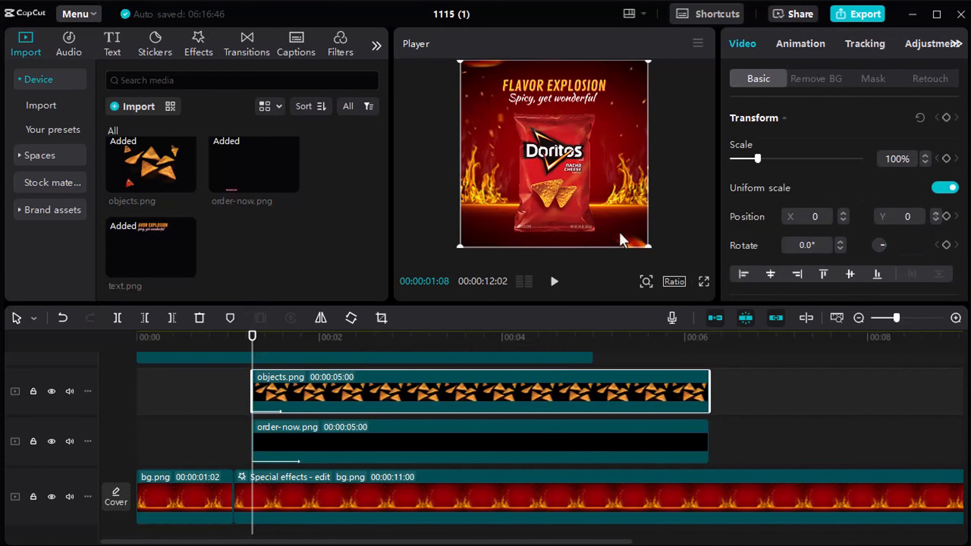
{"action": "left_click_drag", "start_coordinate": [257, 344], "coordinate": [270, 343]}
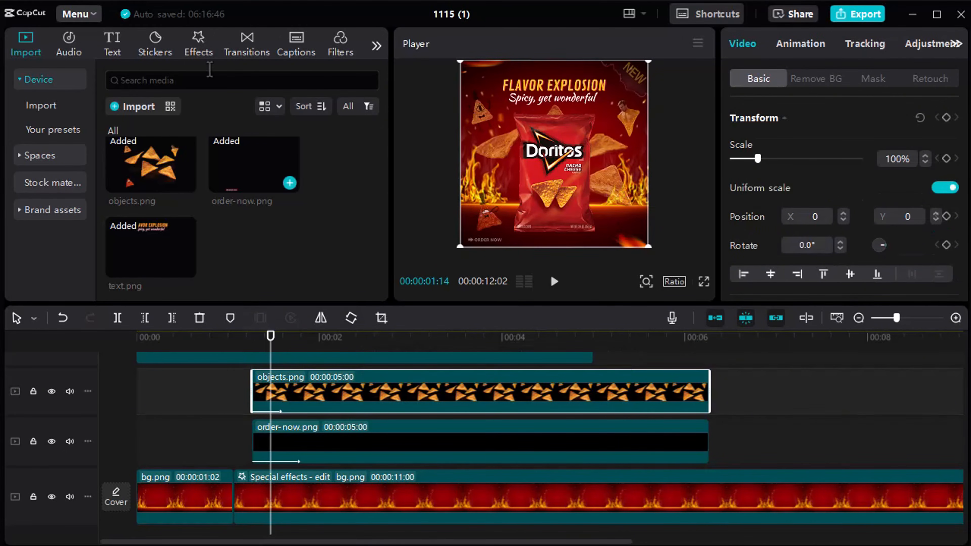
{"action": "left_click", "coordinate": [197, 48]}
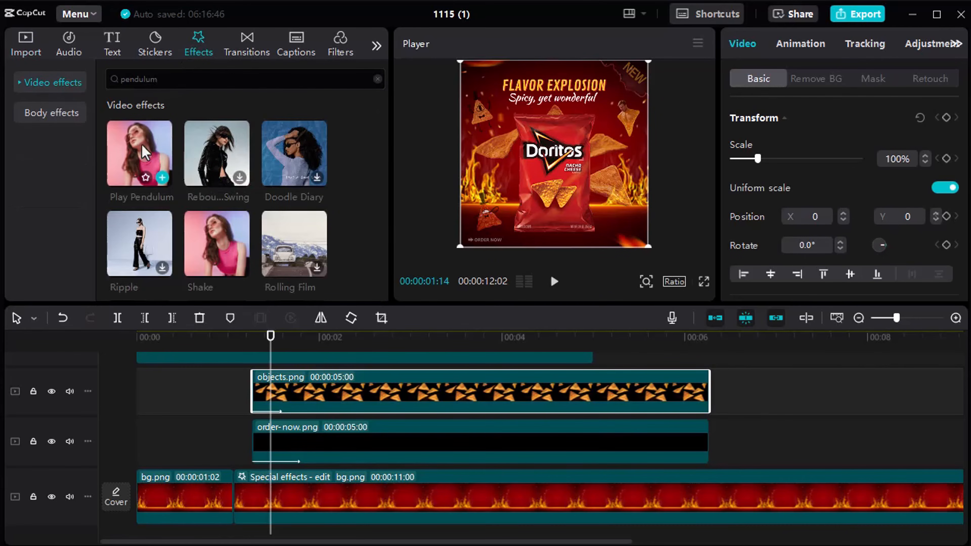
{"action": "left_click_drag", "start_coordinate": [143, 153], "coordinate": [302, 388]}
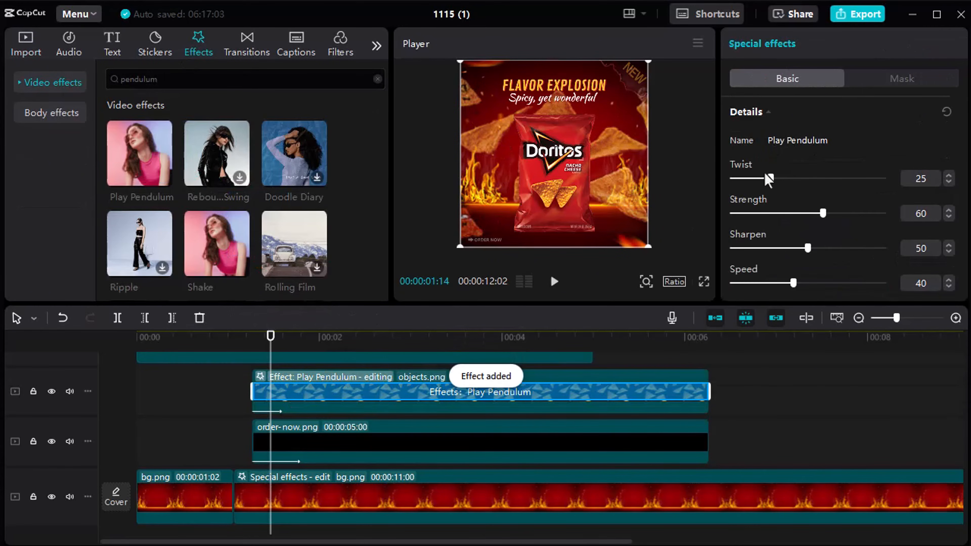
{"action": "left_click_drag", "start_coordinate": [761, 179], "coordinate": [707, 195]}
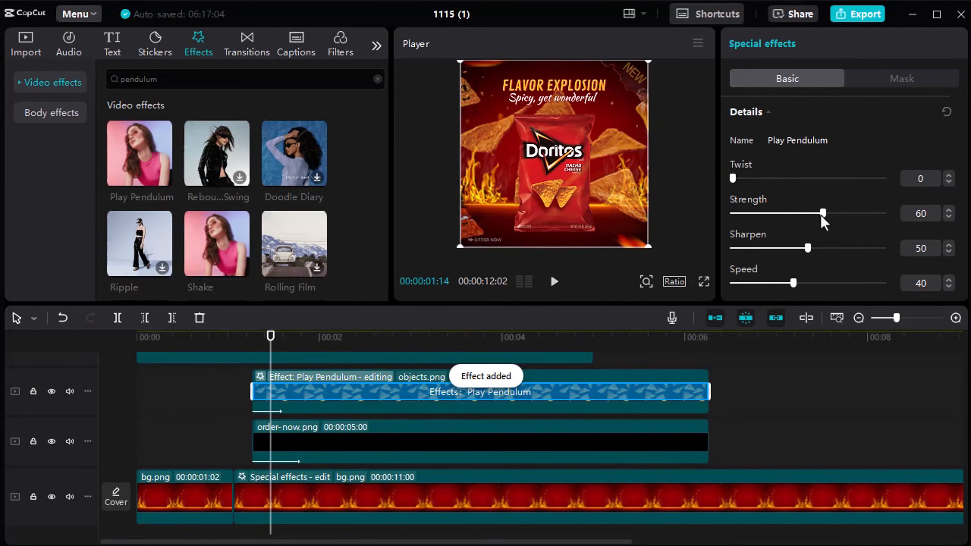
{"action": "left_click_drag", "start_coordinate": [822, 215], "coordinate": [758, 218]}
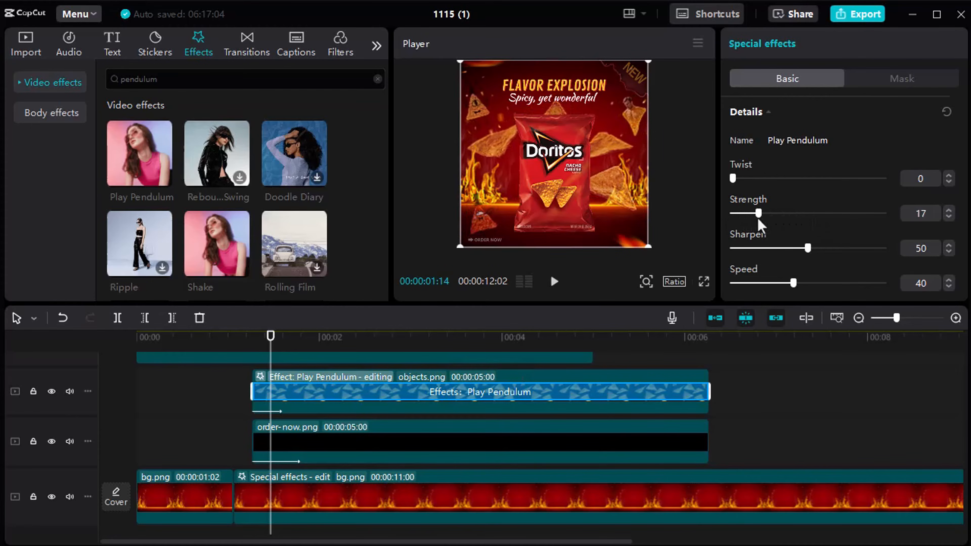
Play the video to review the swaying motion of the flying chips
{"action": "left_click", "coordinate": [237, 379]}
{"action": "key", "text": "space"}
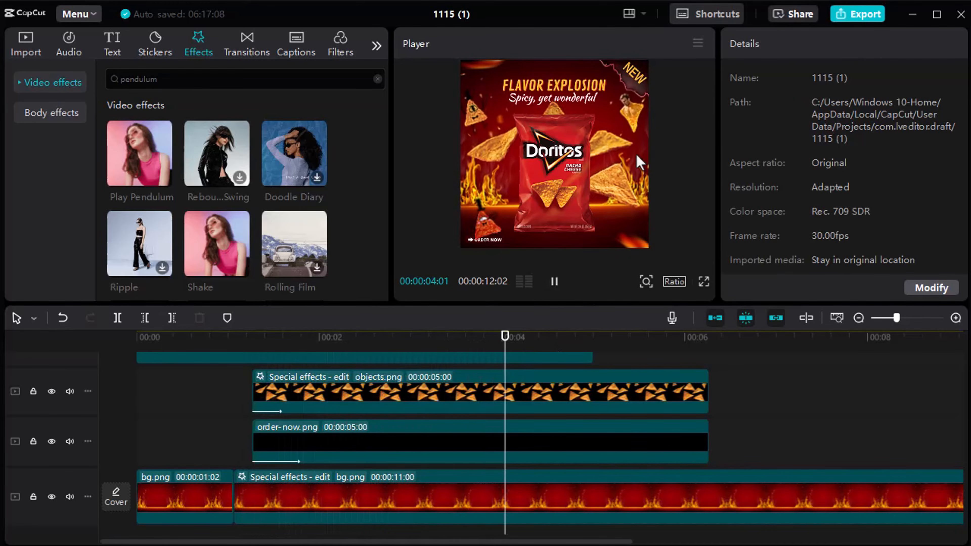
{"action": "left_click_drag", "start_coordinate": [600, 346], "coordinate": [252, 347]}
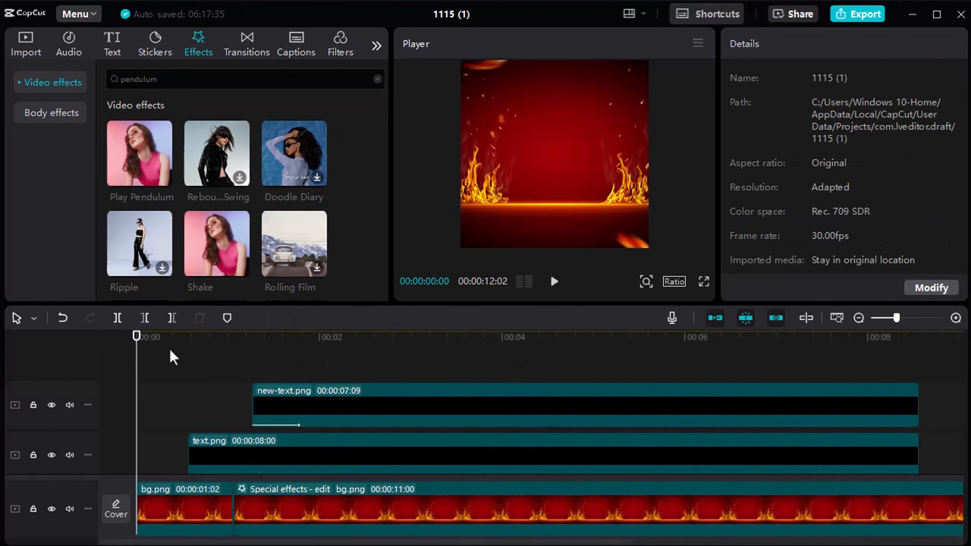
Split the chips-1.png clip at 00:00:01:08, where the objects.png clip begins
{"action": "scroll", "coordinate": [296, 425], "scroll_direction": "down", "scroll_amount": 5}
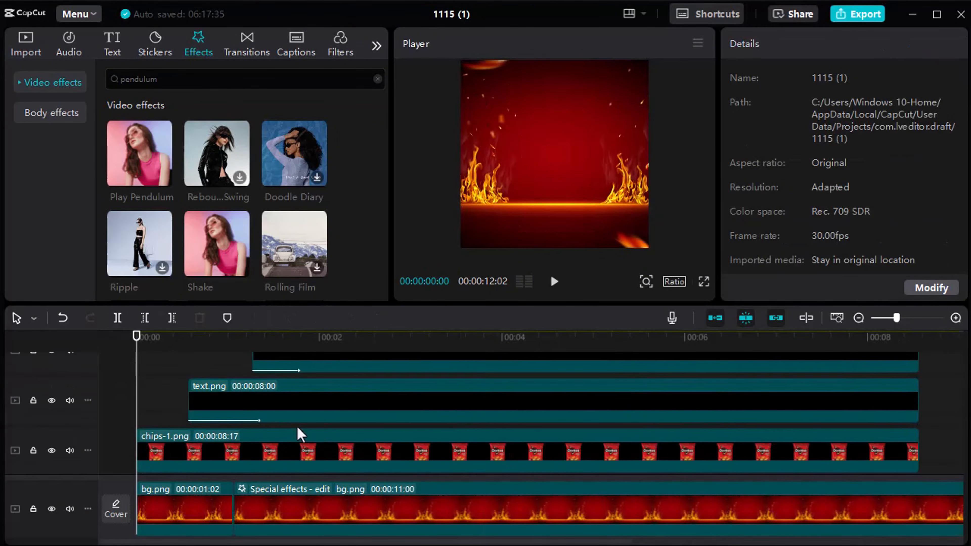
{"action": "left_click", "coordinate": [200, 336]}
{"action": "left_click_drag", "start_coordinate": [225, 350], "coordinate": [252, 336]}
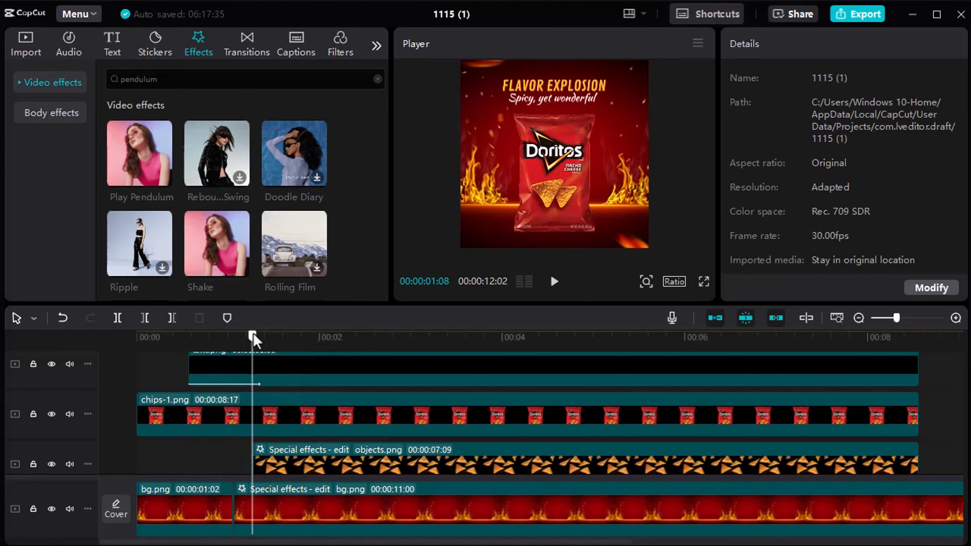
{"action": "left_click", "coordinate": [285, 419]}
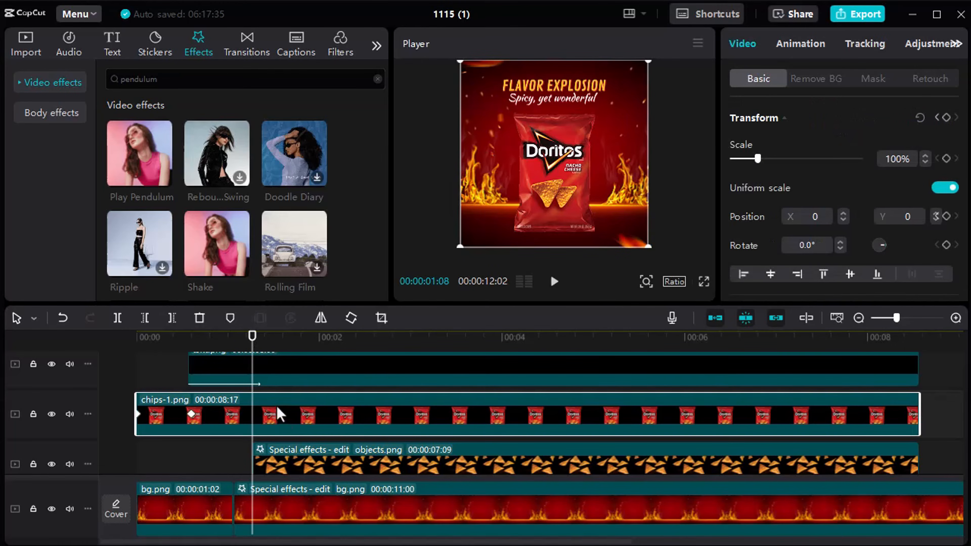
{"action": "left_click", "coordinate": [117, 318]}
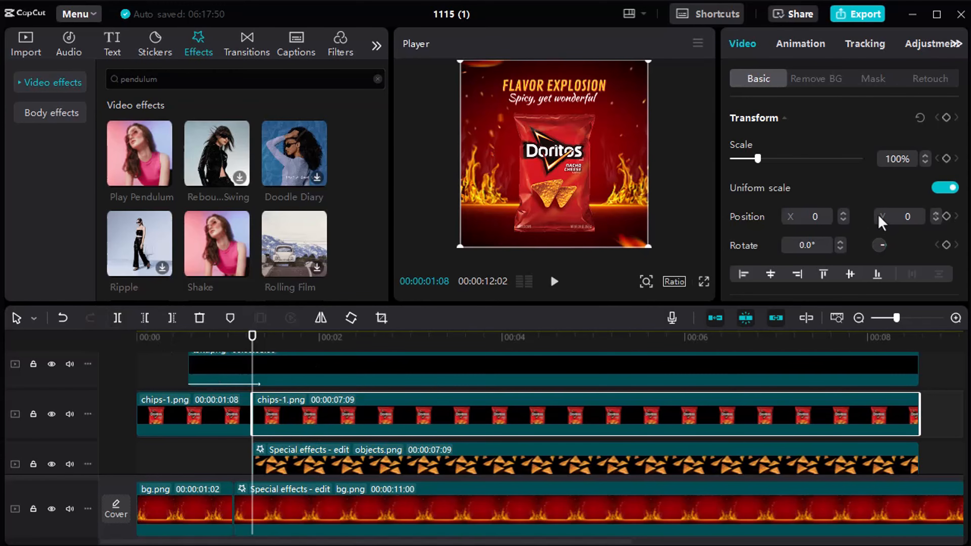
Keyframe the rotation of the second chips-1.png clip at 0° at 00:00:01:08 and 8° at 00:00:02:00
{"action": "scroll", "coordinate": [929, 208], "scroll_direction": "down", "scroll_amount": 3}
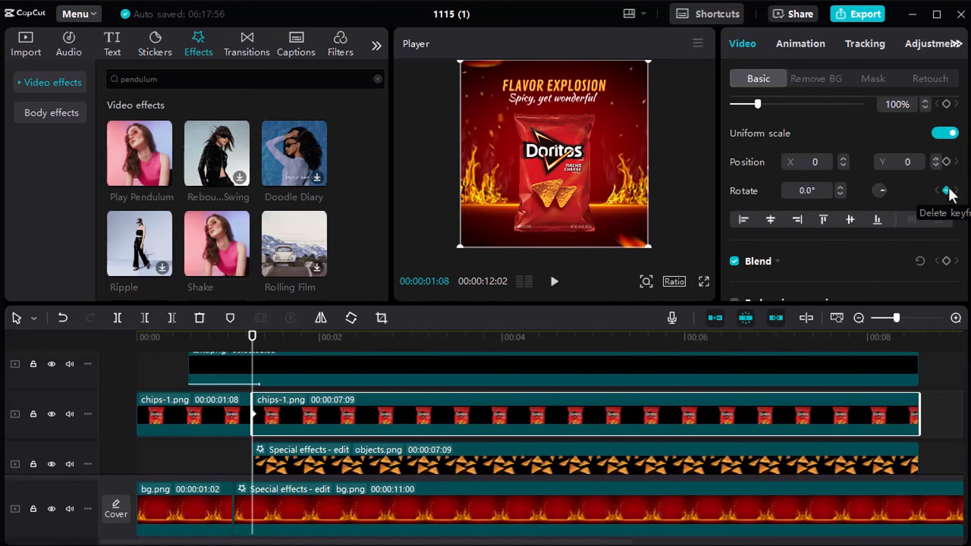
{"action": "left_click_drag", "start_coordinate": [250, 343], "coordinate": [318, 357]}
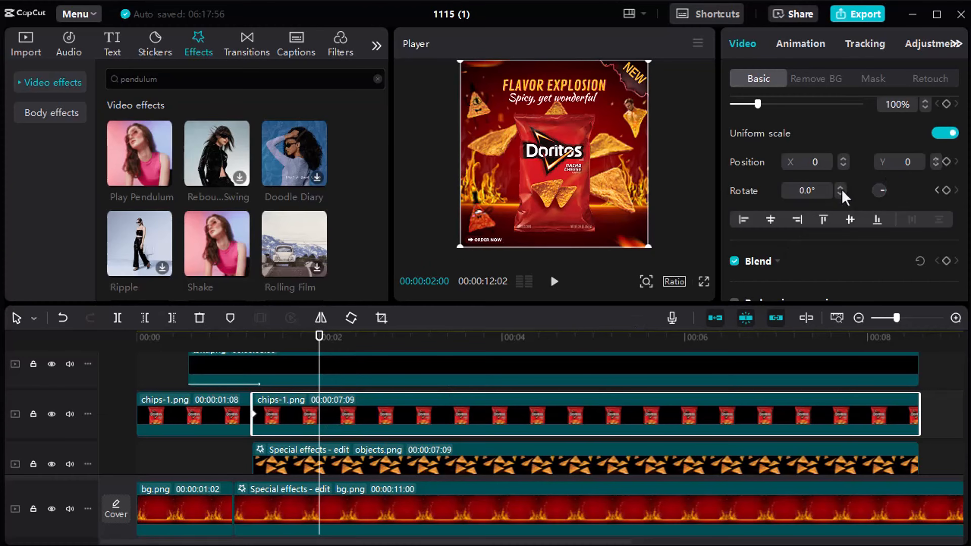
{"action": "left_click_drag", "start_coordinate": [842, 191], "coordinate": [840, 195]}
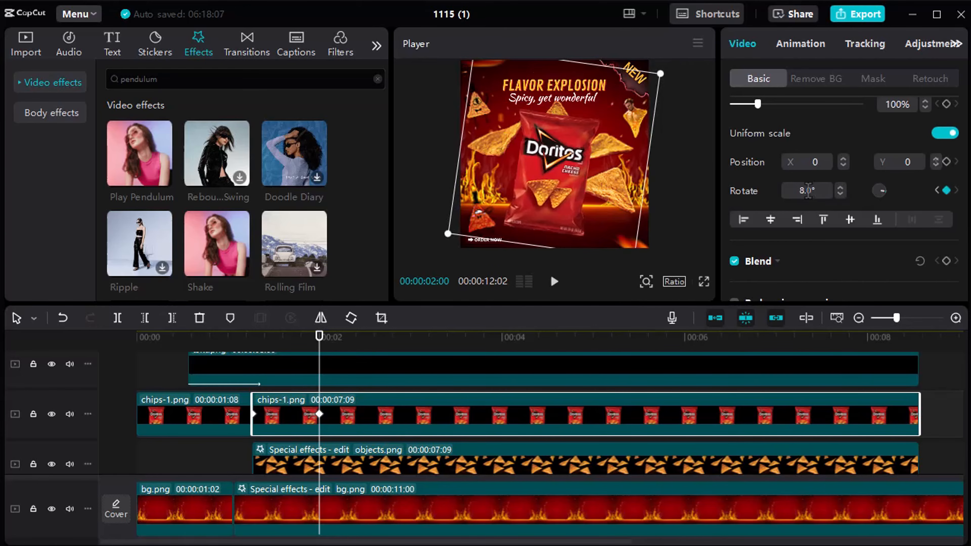
Keyframe the rotation of the second chips-1.png clip at -8° at 00:00:02:21
{"action": "left_click_drag", "start_coordinate": [323, 345], "coordinate": [395, 343]}
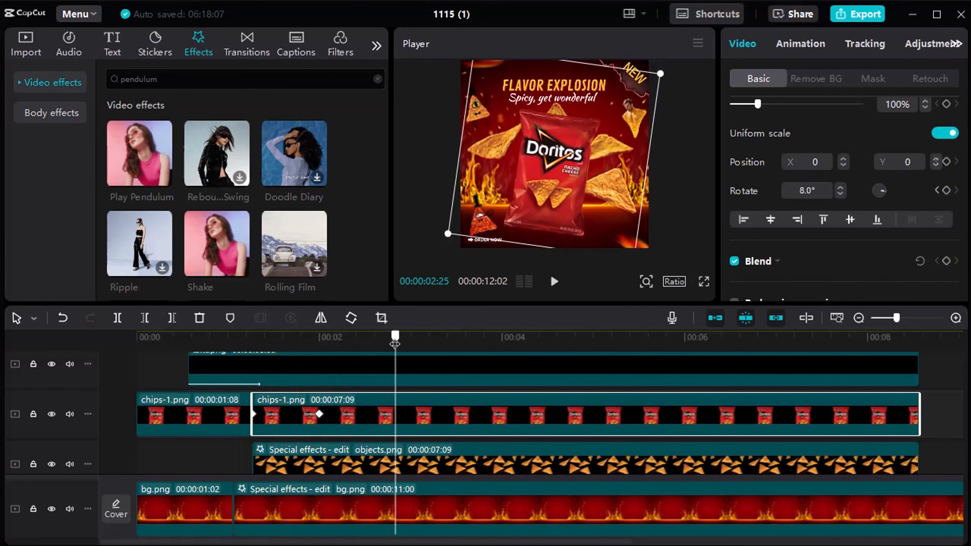
{"action": "left_click", "coordinate": [325, 413]}
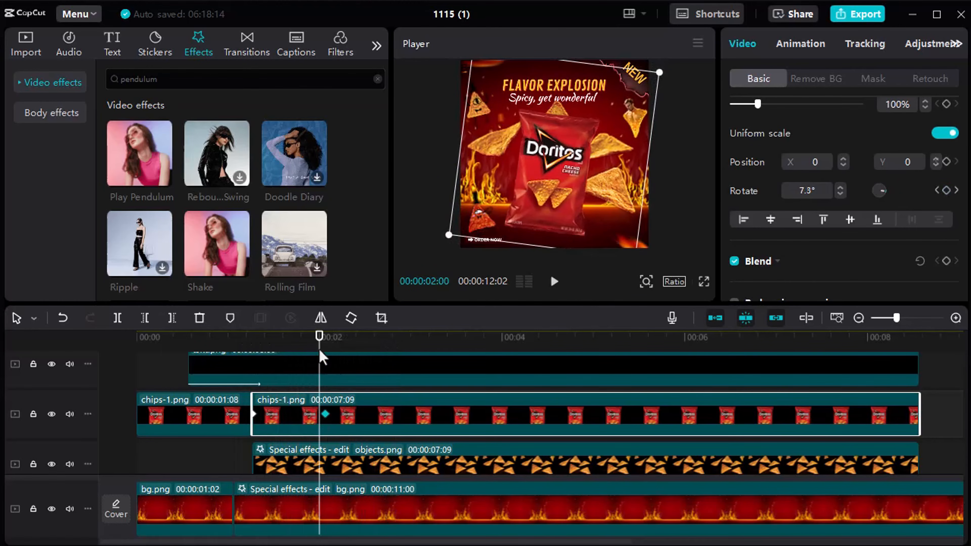
{"action": "left_click_drag", "start_coordinate": [320, 344], "coordinate": [385, 347]}
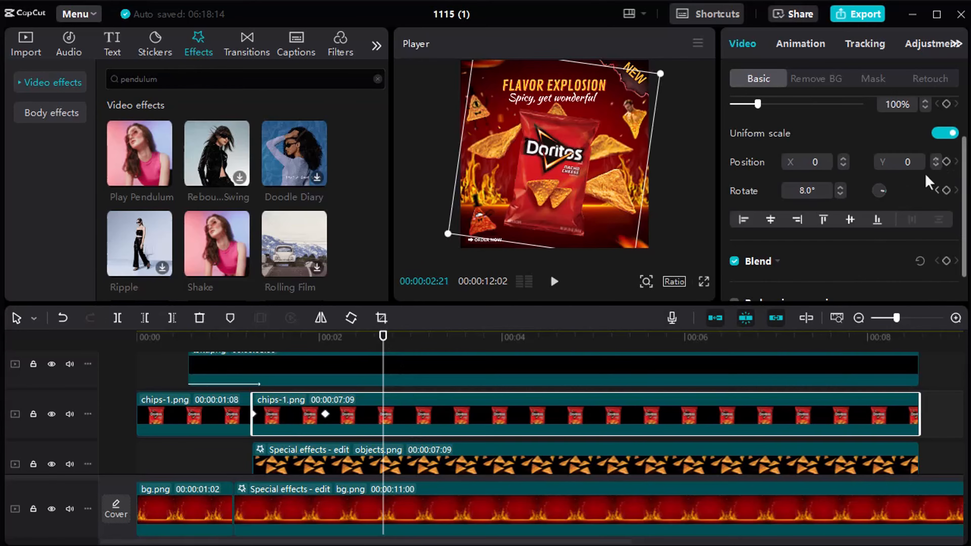
{"action": "left_click", "coordinate": [840, 195]}
{"action": "left_click", "coordinate": [839, 195]}
{"action": "left_click", "coordinate": [840, 195]}
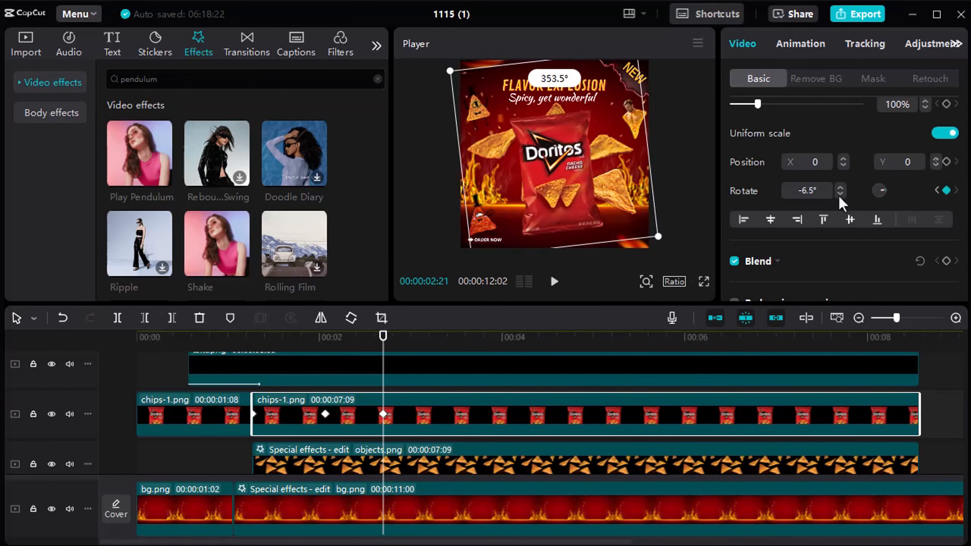
{"action": "left_click", "coordinate": [840, 195]}
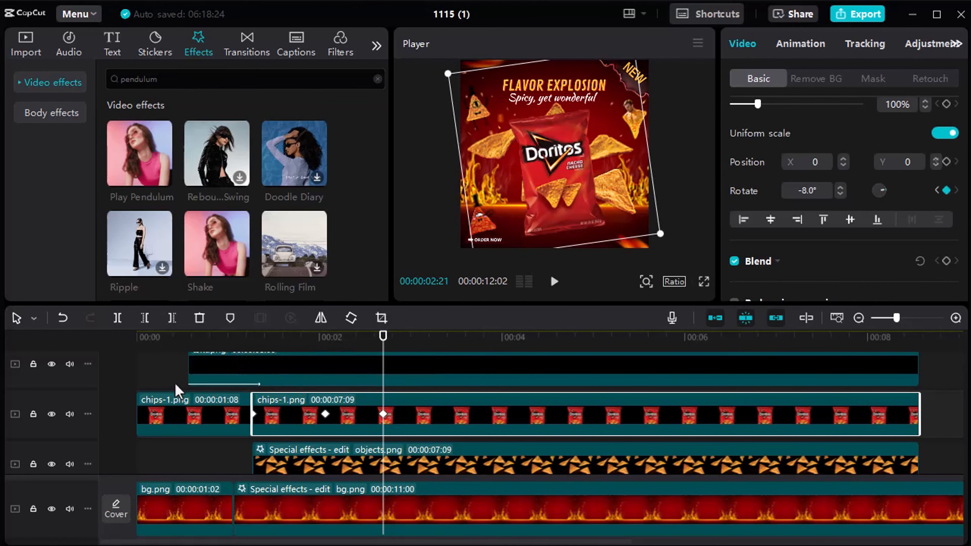
Play the video to review the rocking motion of the red chips bag
{"action": "left_click", "coordinate": [232, 443]}
{"action": "key", "text": "space"}
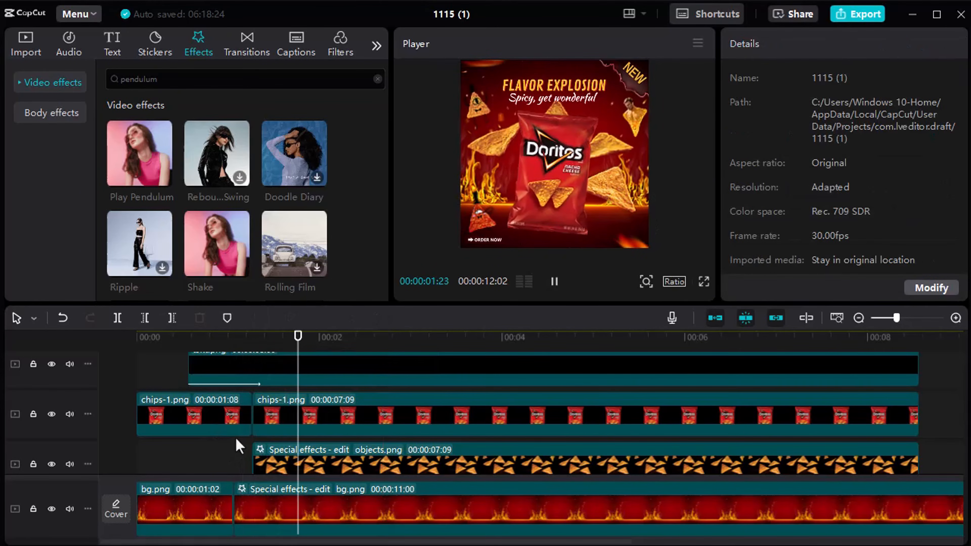
{"action": "key", "text": "space"}
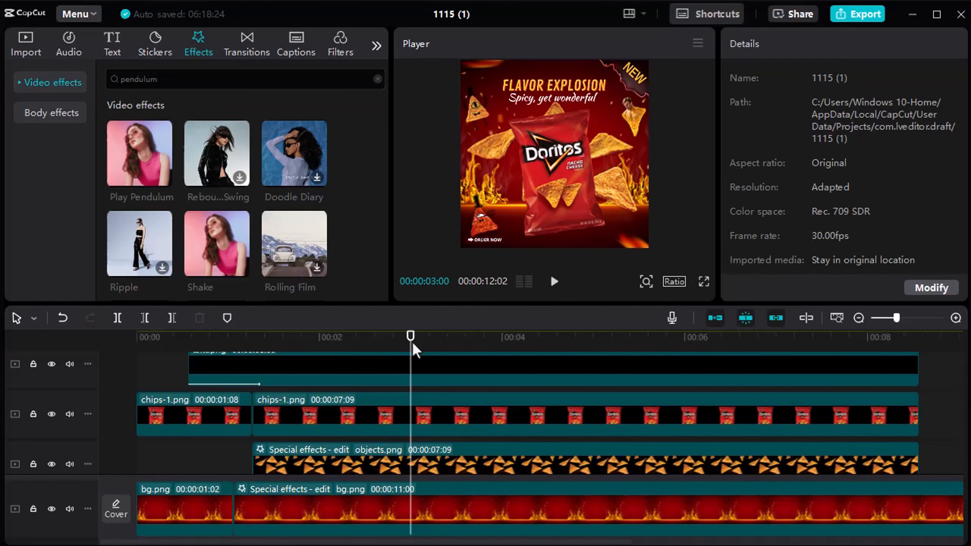
Shift the 8° and -8° rotation keyframes of the second chips-1.png clip slightly later in time
{"action": "left_click_drag", "start_coordinate": [412, 342], "coordinate": [277, 346]}
{"action": "left_click", "coordinate": [373, 416]}
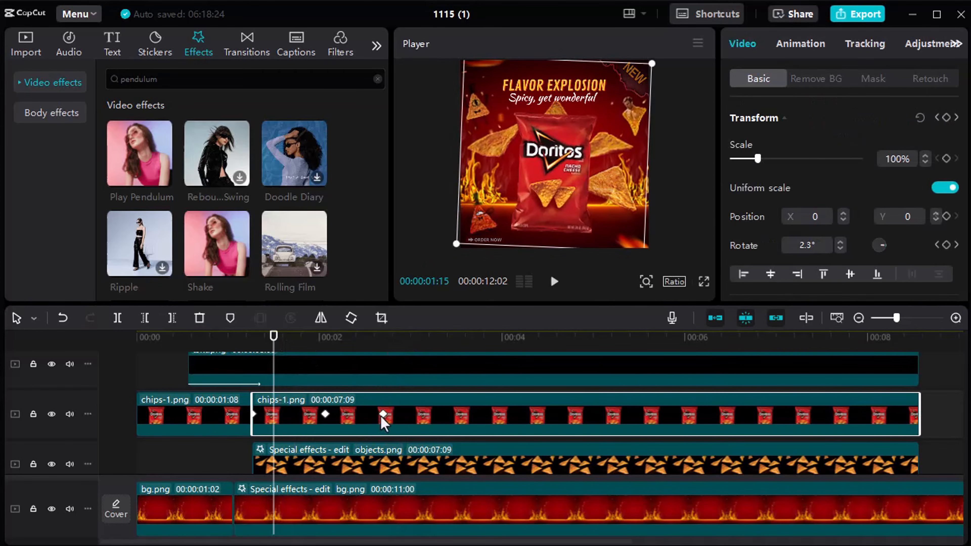
{"action": "left_click", "coordinate": [380, 415]}
{"action": "left_click", "coordinate": [325, 414]}
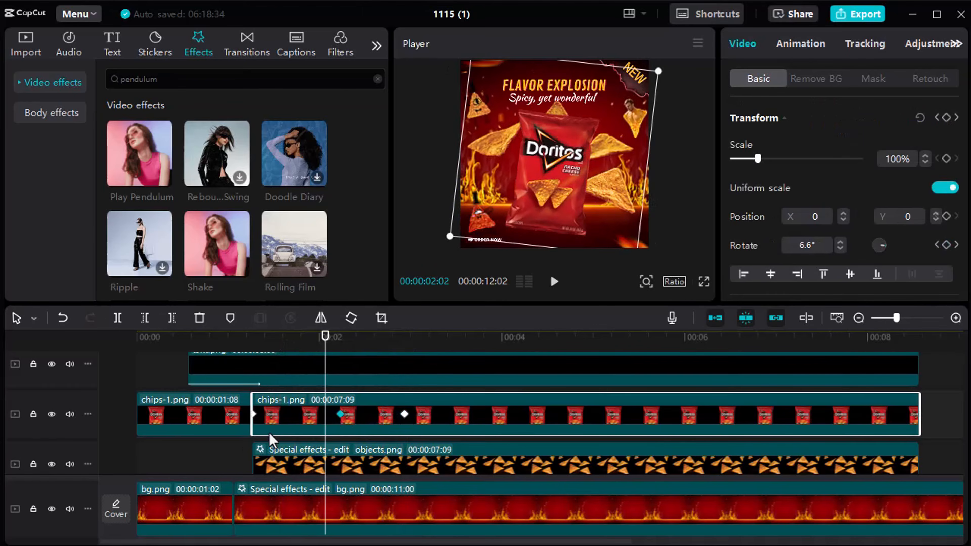
Play the video again to check the retimed rocking of the red bag
{"action": "left_click", "coordinate": [218, 451]}
{"action": "key", "text": "space"}
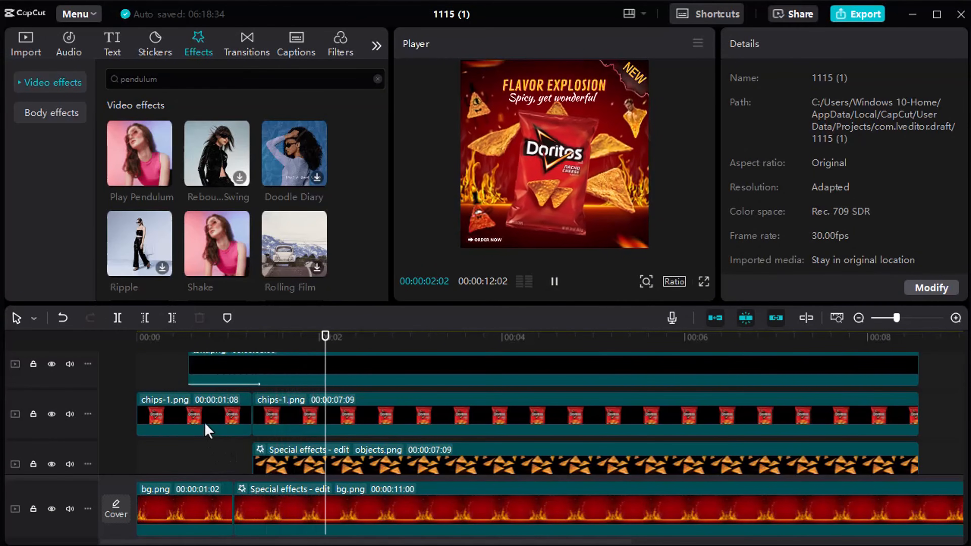
{"action": "key", "text": "space"}
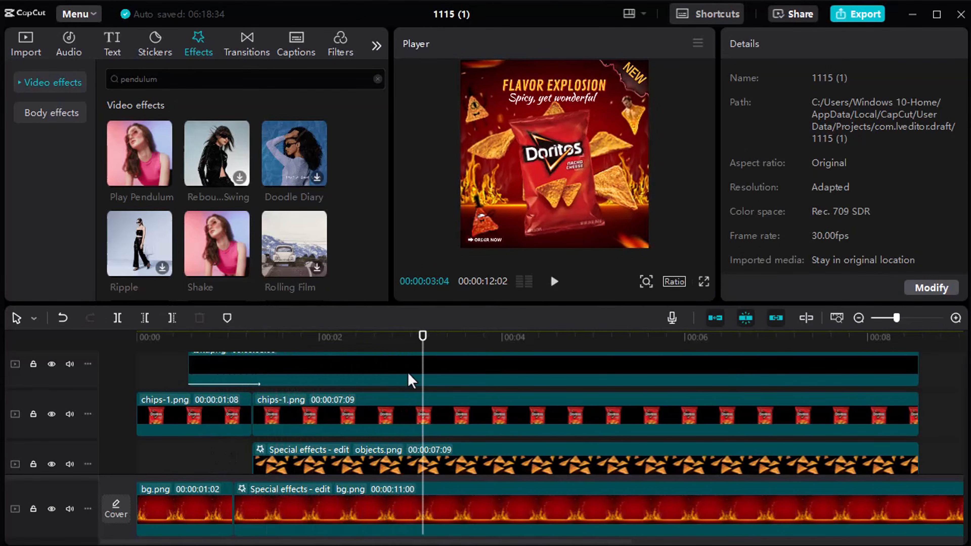
Trim the end of the second chips-1.png clip to 00:00:03:01, just past its last keyframe
{"action": "left_click", "coordinate": [458, 418]}
{"action": "mouse_move", "coordinate": [423, 339]}
{"action": "left_mouse_down"}
{"action": "mouse_move", "coordinate": [380, 339]}
{"action": "mouse_move", "coordinate": [415, 349]}
{"action": "left_mouse_up"}
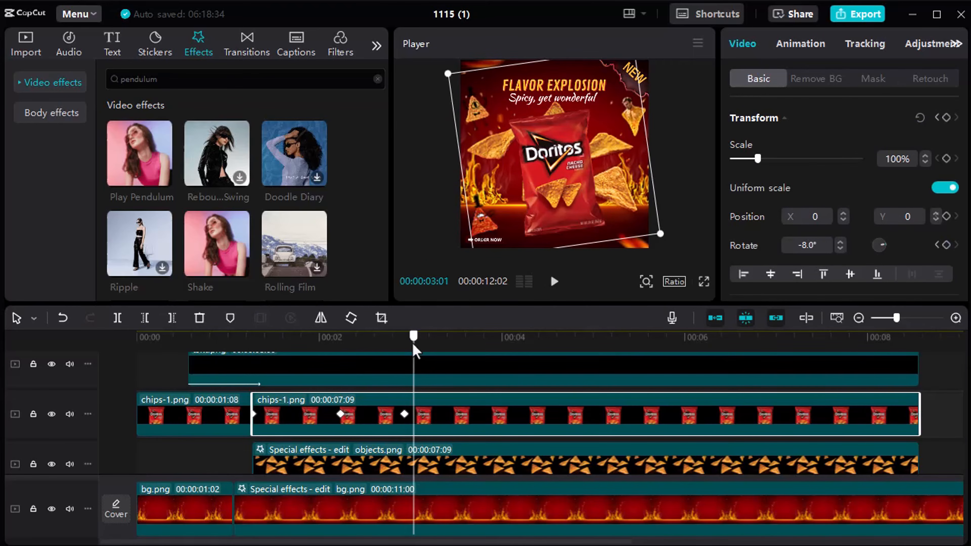
{"action": "left_click", "coordinate": [171, 318]}
Add chips-2.png from the imported media directly after the second chips-1.png clip at 00:00:03:01
{"action": "mouse_move", "coordinate": [154, 121]}
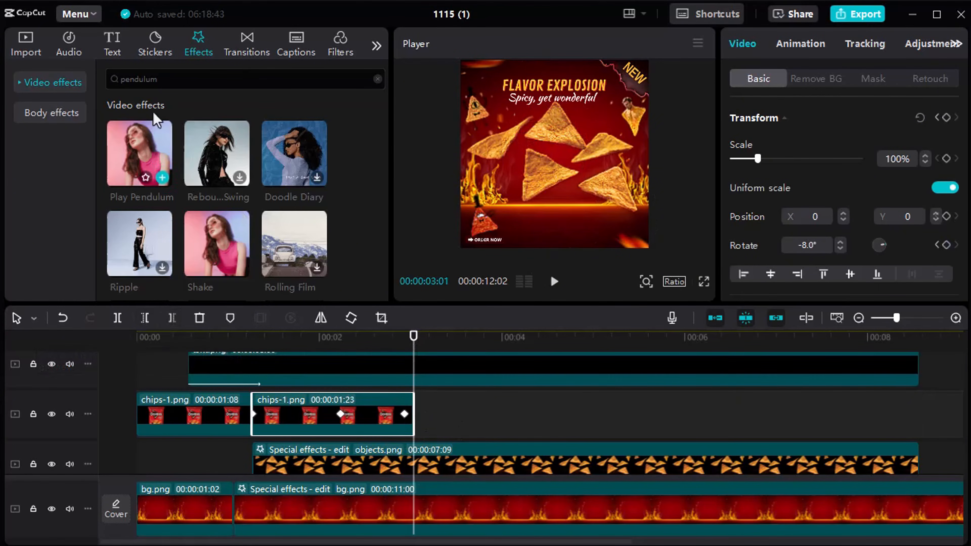
{"action": "left_click", "coordinate": [26, 44]}
{"action": "scroll", "coordinate": [234, 190], "scroll_direction": "down", "scroll_amount": 3}
{"action": "scroll", "coordinate": [234, 191], "scroll_direction": "up", "scroll_amount": 1}
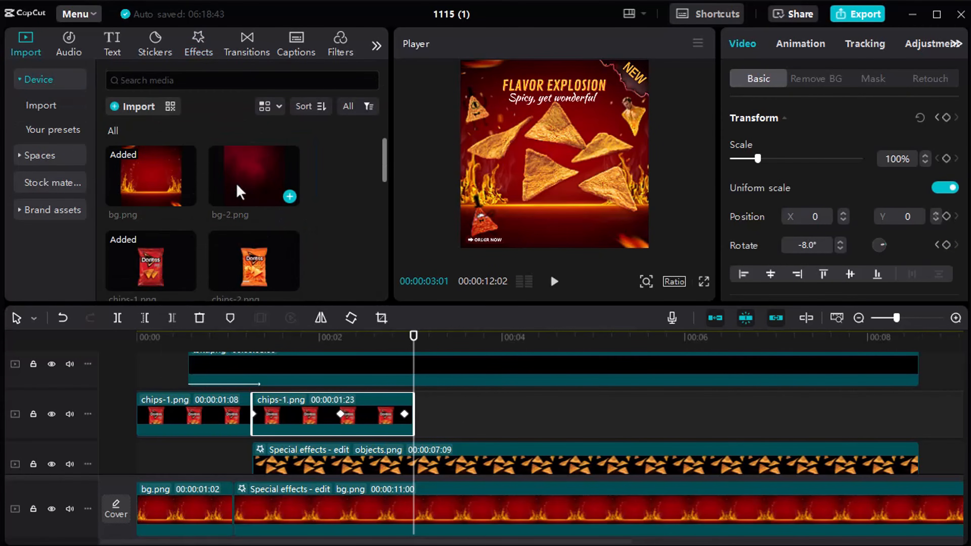
{"action": "scroll", "coordinate": [238, 191], "scroll_direction": "up", "scroll_amount": 1}
{"action": "scroll", "coordinate": [237, 191], "scroll_direction": "down", "scroll_amount": 1}
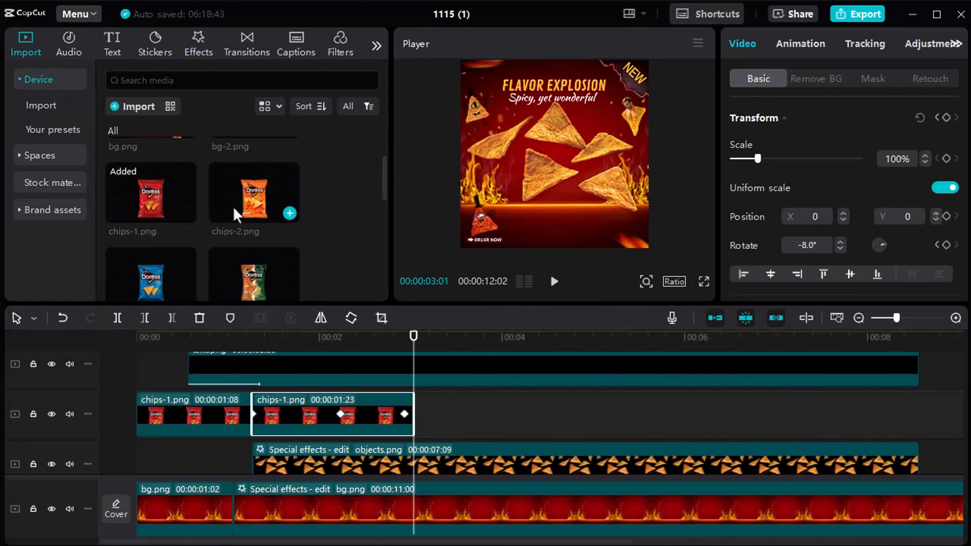
{"action": "left_click_drag", "start_coordinate": [266, 206], "coordinate": [415, 413]}
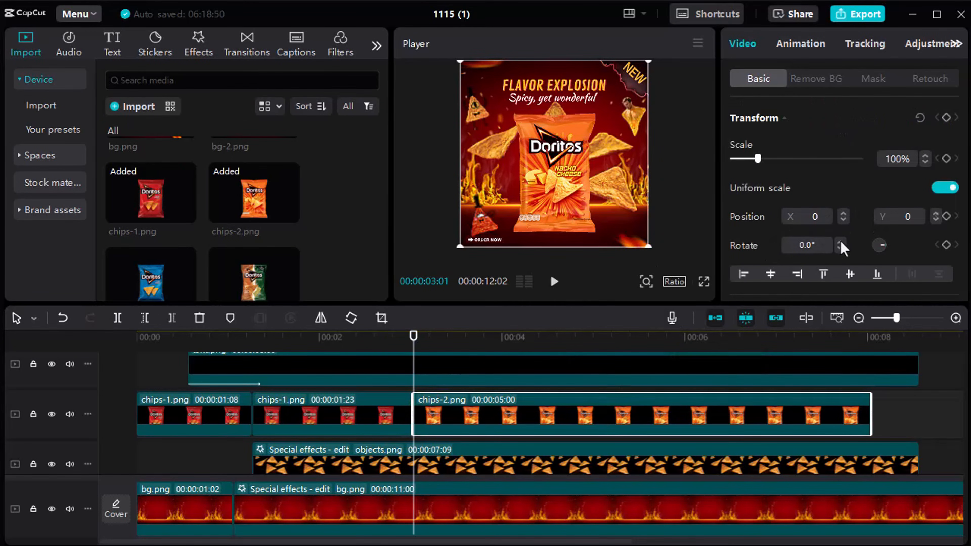
Rotate the chips-2.png clip to -8° and keyframe that rotation at its start at 00:00:03:01
{"action": "left_click", "coordinate": [839, 248]}
{"action": "left_click", "coordinate": [839, 249]}
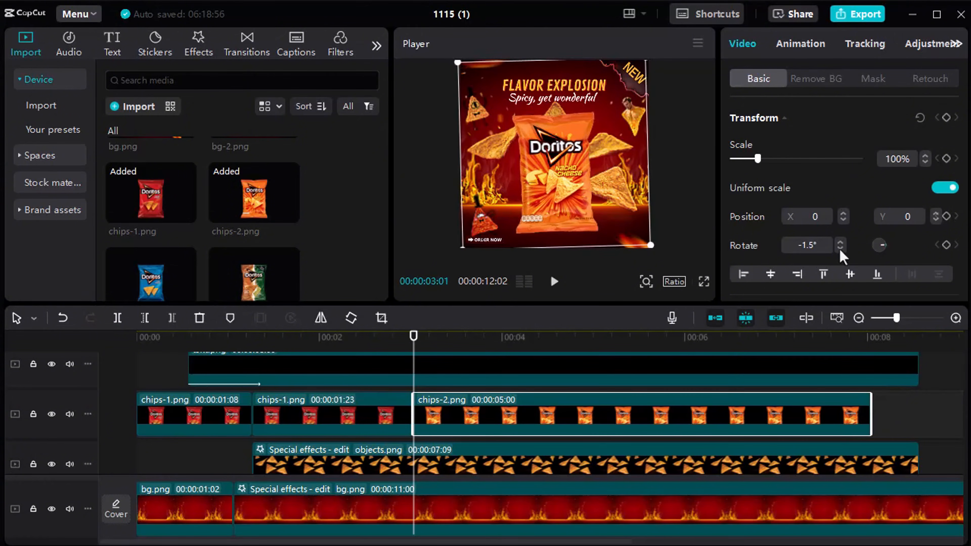
{"action": "left_click", "coordinate": [839, 248]}
{"action": "left_click", "coordinate": [839, 248]}
{"action": "left_click", "coordinate": [839, 248]}
{"action": "left_click", "coordinate": [839, 249]}
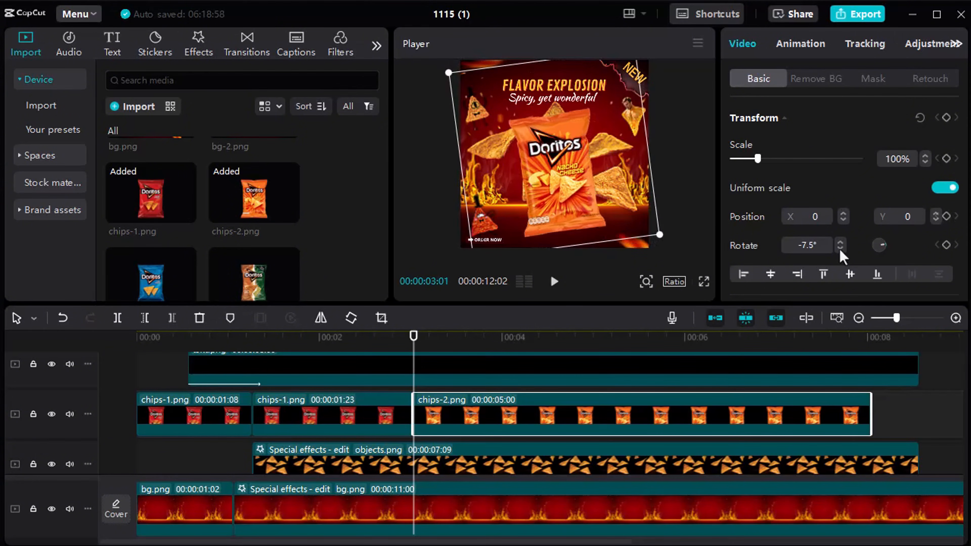
{"action": "left_click", "coordinate": [839, 248]}
{"action": "left_click", "coordinate": [841, 241]}
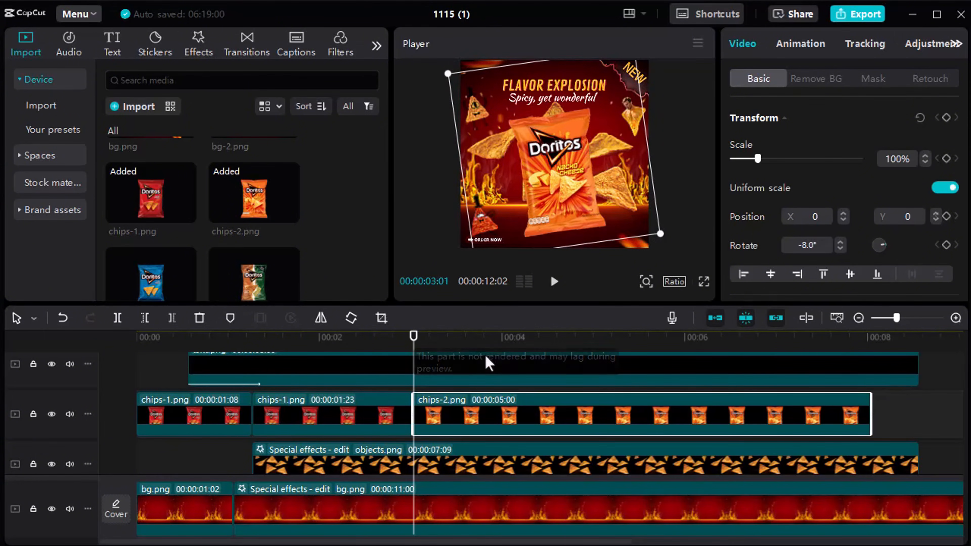
{"action": "mouse_move", "coordinate": [414, 346]}
{"action": "left_mouse_down"}
{"action": "mouse_move", "coordinate": [396, 344]}
{"action": "mouse_move", "coordinate": [413, 344]}
{"action": "left_mouse_up"}
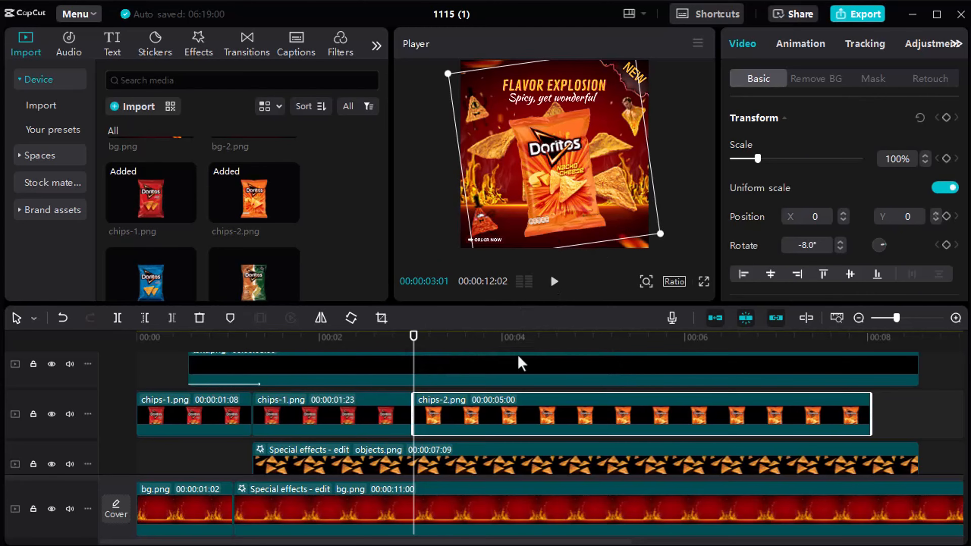
{"action": "left_click", "coordinate": [946, 245]}
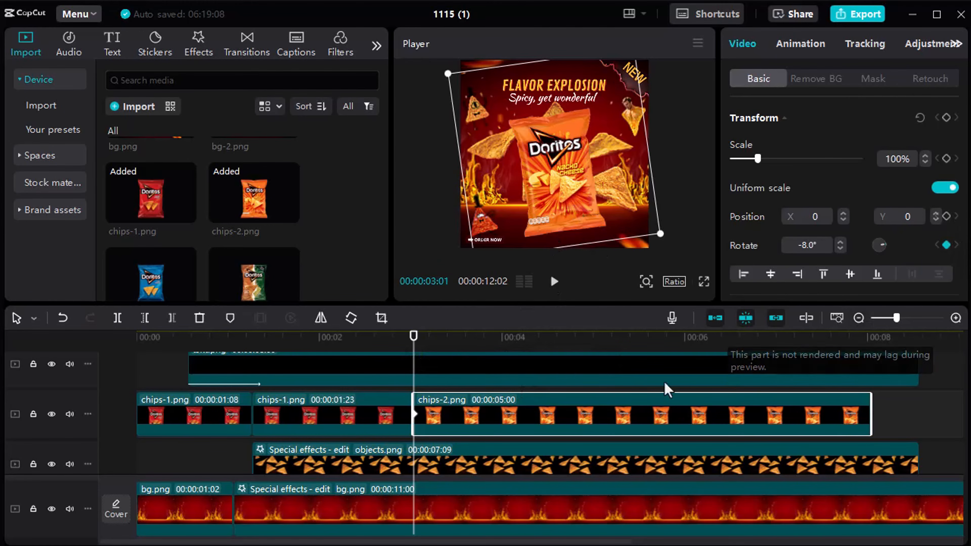
Keyframe the rotation of the chips-2.png clip at 8° at 00:00:04:12
{"action": "left_click_drag", "start_coordinate": [417, 347], "coordinate": [539, 353]}
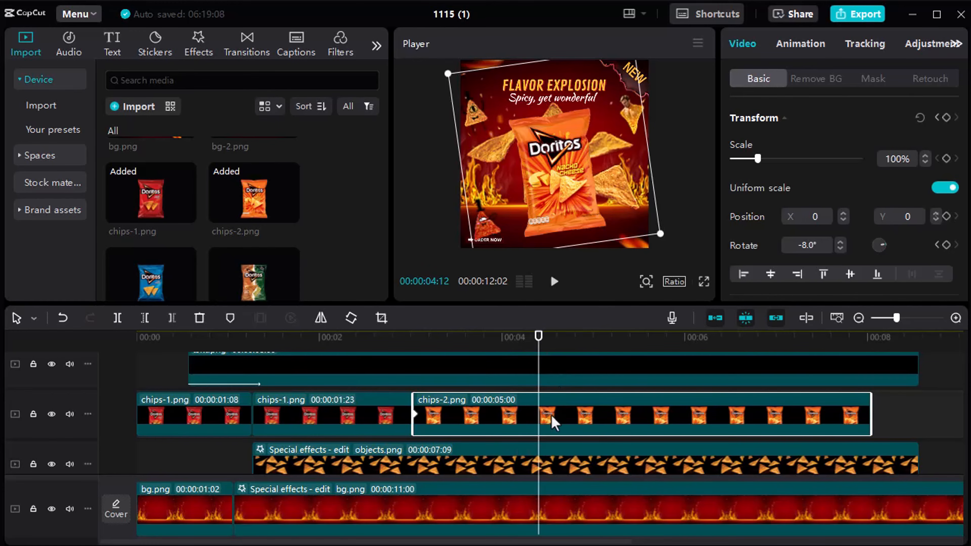
{"action": "left_click", "coordinate": [840, 244]}
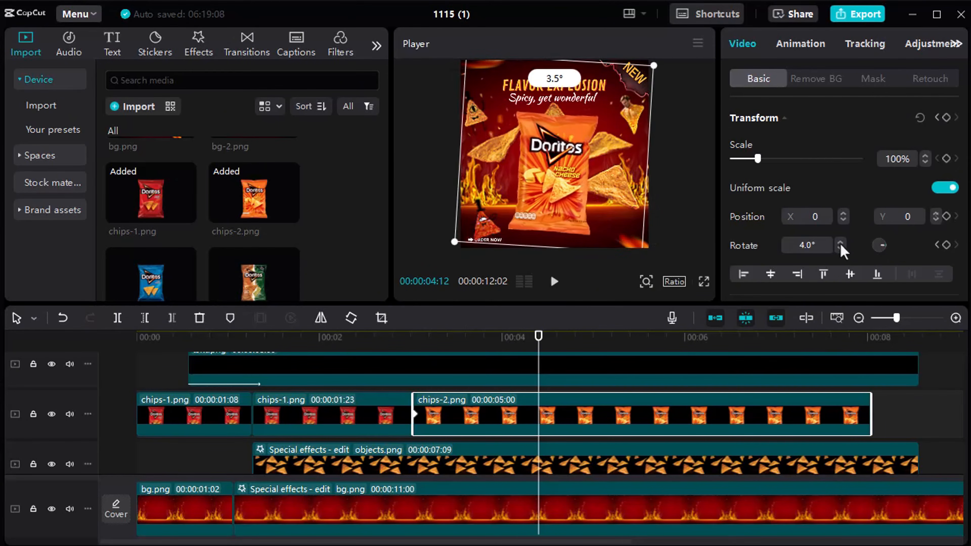
{"action": "left_click", "coordinate": [841, 242]}
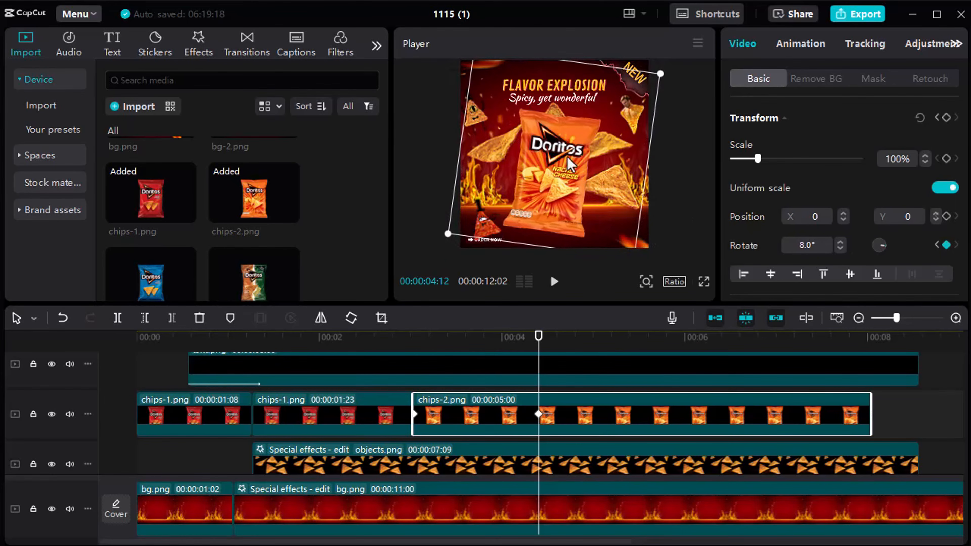
Split the chips-2.png clip at 00:00:04:16 and replace the part after the split with chips-3.png
{"action": "mouse_move", "coordinate": [536, 353]}
{"action": "left_mouse_down"}
{"action": "mouse_move", "coordinate": [347, 353]}
{"action": "mouse_move", "coordinate": [554, 348]}
{"action": "left_mouse_up"}
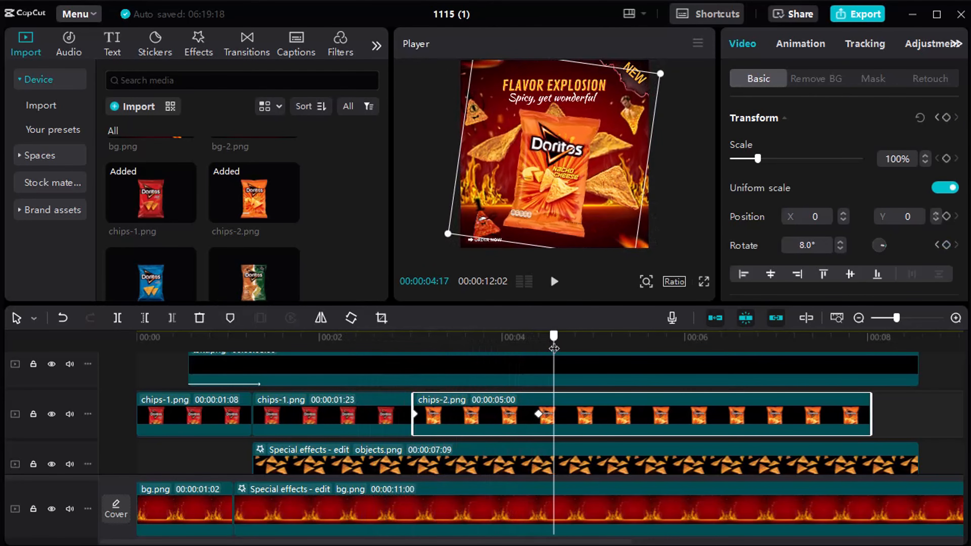
{"action": "left_click", "coordinate": [144, 318]}
{"action": "scroll", "coordinate": [119, 252], "scroll_direction": "down", "scroll_amount": 2}
{"action": "left_click_drag", "start_coordinate": [122, 252], "coordinate": [550, 419]}
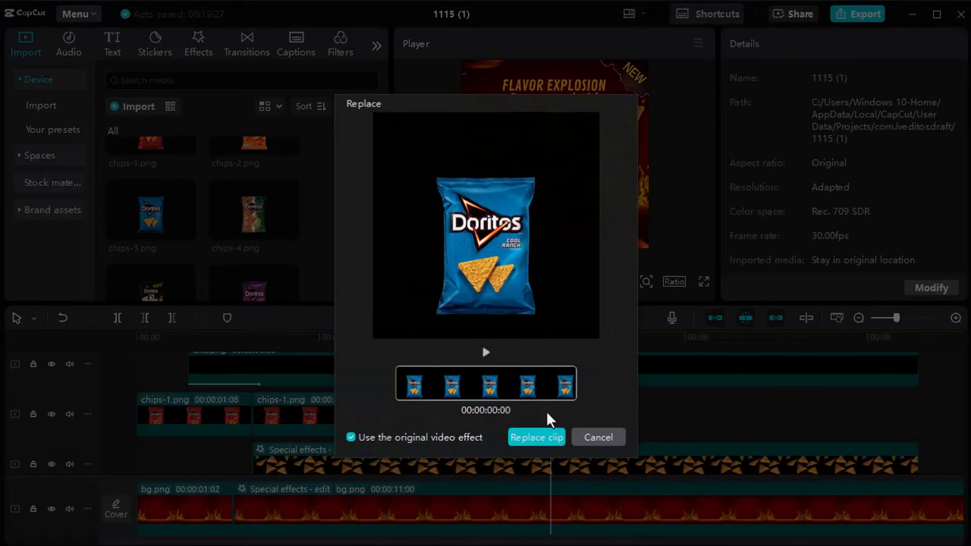
{"action": "left_click", "coordinate": [543, 437]}
Keyframe the rotation of the chips-3.png clip at 8° at 00:00:04:16 and -8° at 00:00:05:27
{"action": "left_click", "coordinate": [841, 248]}
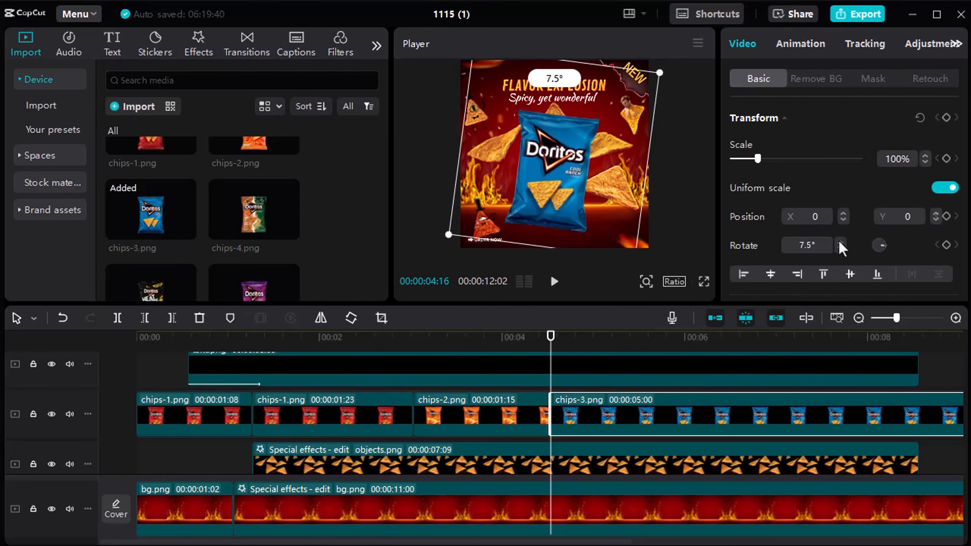
{"action": "left_click", "coordinate": [945, 245]}
{"action": "left_click_drag", "start_coordinate": [578, 348], "coordinate": [675, 349]}
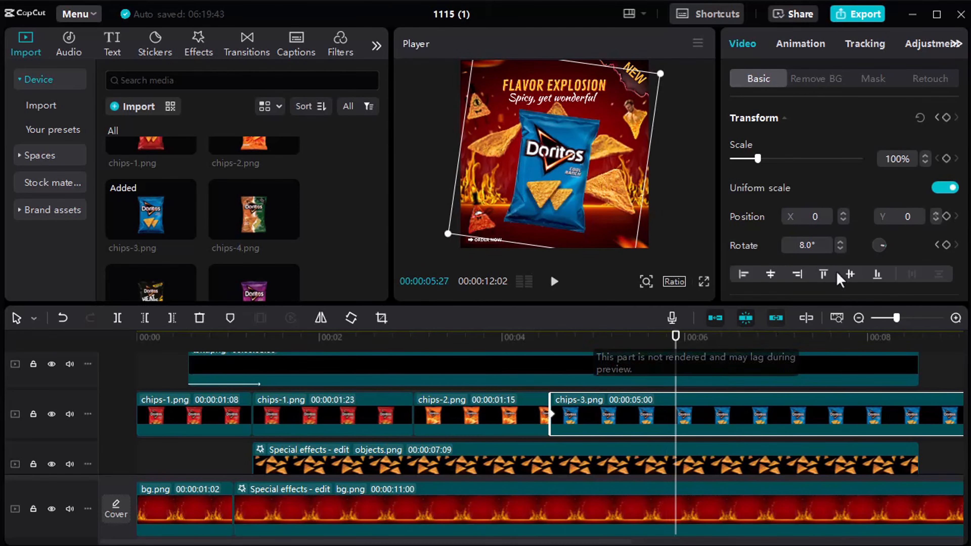
{"action": "left_click", "coordinate": [840, 248]}
Play the video to review the rocking bags and the switches between flavors
{"action": "left_click", "coordinate": [312, 440]}
{"action": "left_click", "coordinate": [212, 440]}
{"action": "key", "text": "space"}
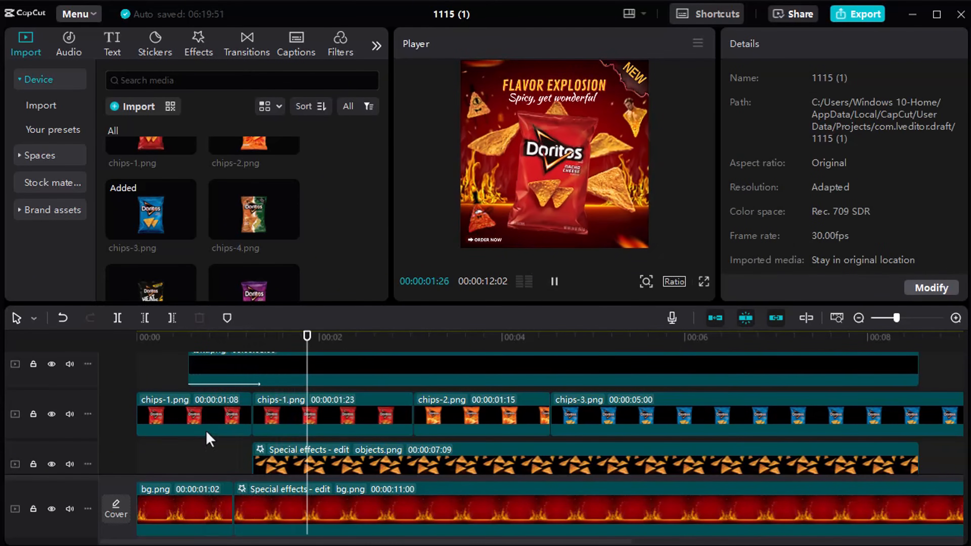
{"action": "key", "text": "space"}
Trim the end of the chips-3.png clip to 00:00:06:00
{"action": "left_click", "coordinate": [686, 396]}
{"action": "left_click", "coordinate": [172, 318]}
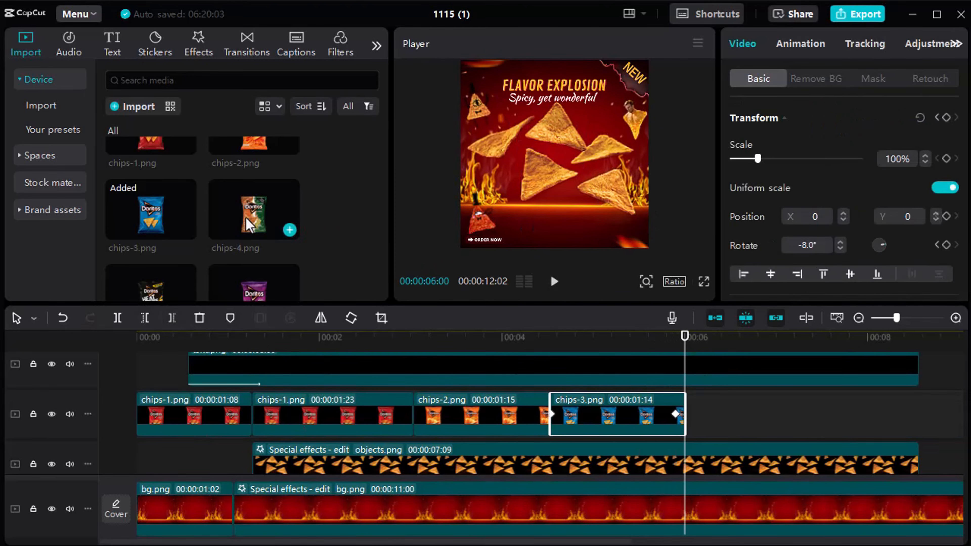
Add chips-4.png at 00:00:06:00 and keyframe its rotation at -8° at its start and 8° shortly before 00:00:07:10
{"action": "left_click", "coordinate": [290, 230]}
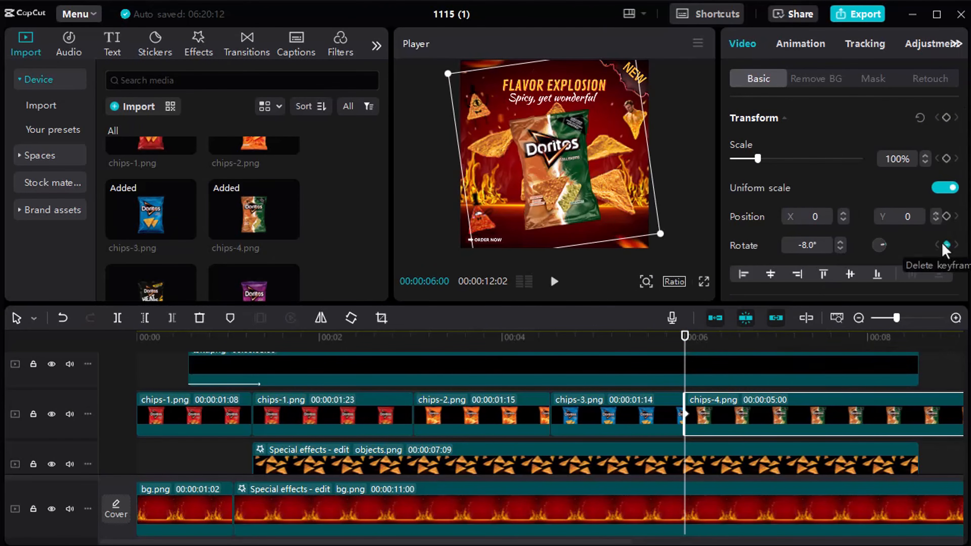
{"action": "left_click_drag", "start_coordinate": [685, 339], "coordinate": [810, 350]}
{"action": "left_click", "coordinate": [840, 241]}
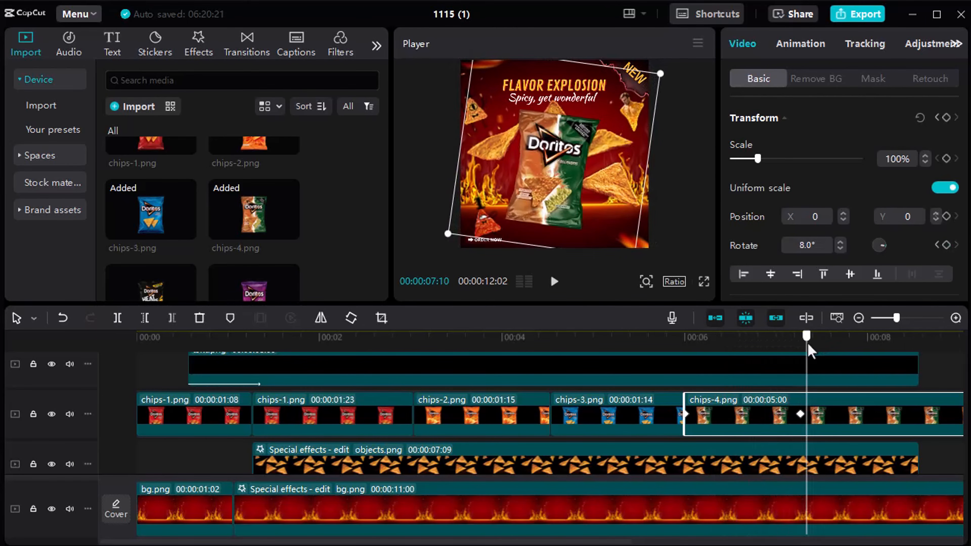
Trim the end of the chips-4.png clip to 00:00:07:10 and add chips-5.png directly after it
{"action": "left_click", "coordinate": [172, 318]}
{"action": "scroll", "coordinate": [184, 230], "scroll_direction": "down", "scroll_amount": 2}
{"action": "left_click", "coordinate": [185, 245]}
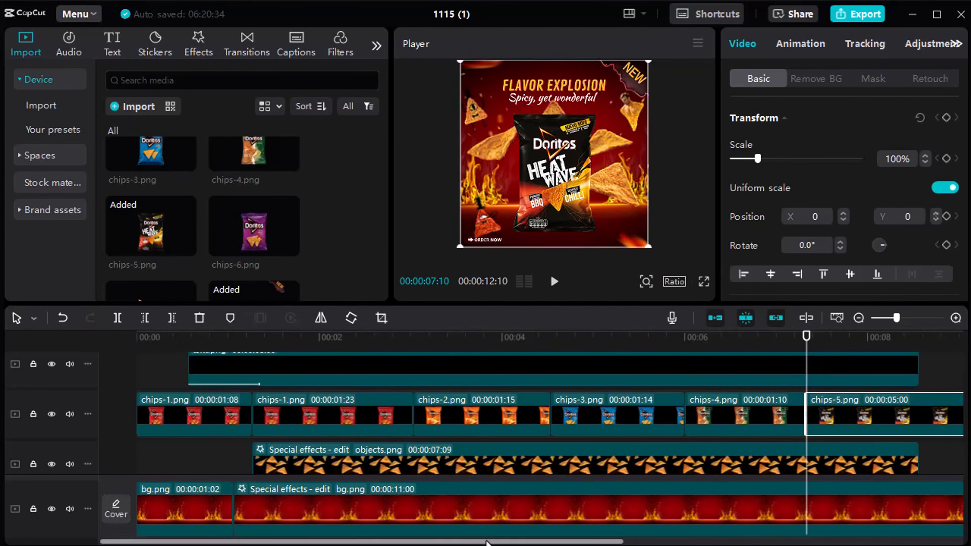
Keyframe chips-5.png's rotation at 8° at its start and -8° at 00:00:08:11, and trim the clip's end to 00:00:08:14
{"action": "left_click_drag", "start_coordinate": [486, 541], "coordinate": [622, 542]}
{"action": "left_click", "coordinate": [840, 241]}
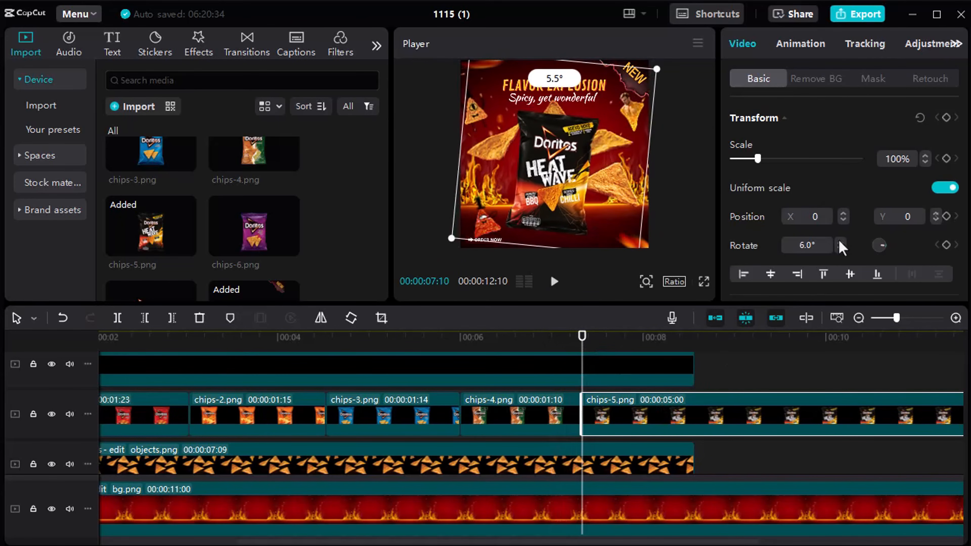
{"action": "left_click", "coordinate": [839, 242]}
{"action": "left_click", "coordinate": [840, 241]}
{"action": "left_click", "coordinate": [946, 244]}
{"action": "left_click", "coordinate": [676, 344]}
{"action": "left_click", "coordinate": [840, 249]}
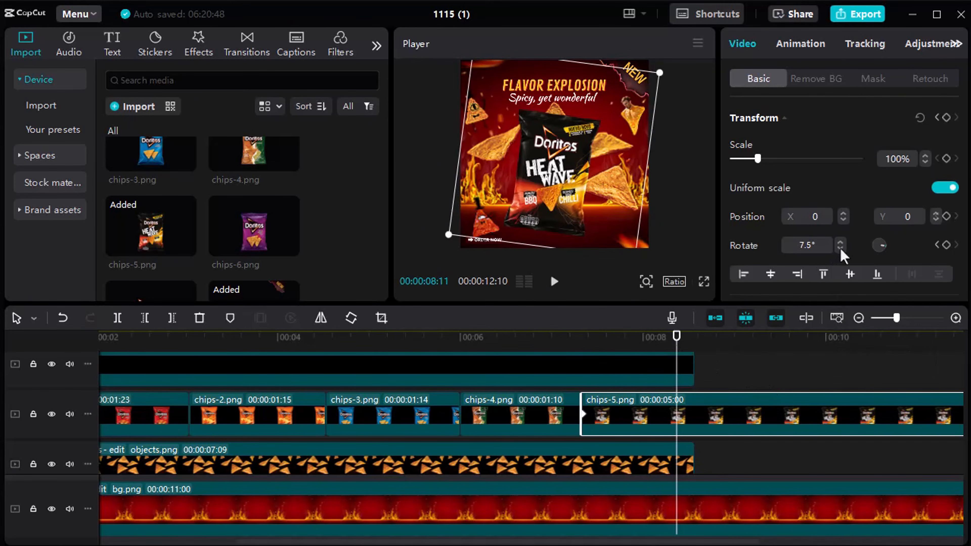
{"action": "left_click", "coordinate": [685, 336]}
Add chips-6.png at 00:00:08:14 and keyframe its rotation at -8° at its start and 0° at 00:00:09:10
{"action": "left_click", "coordinate": [288, 247]}
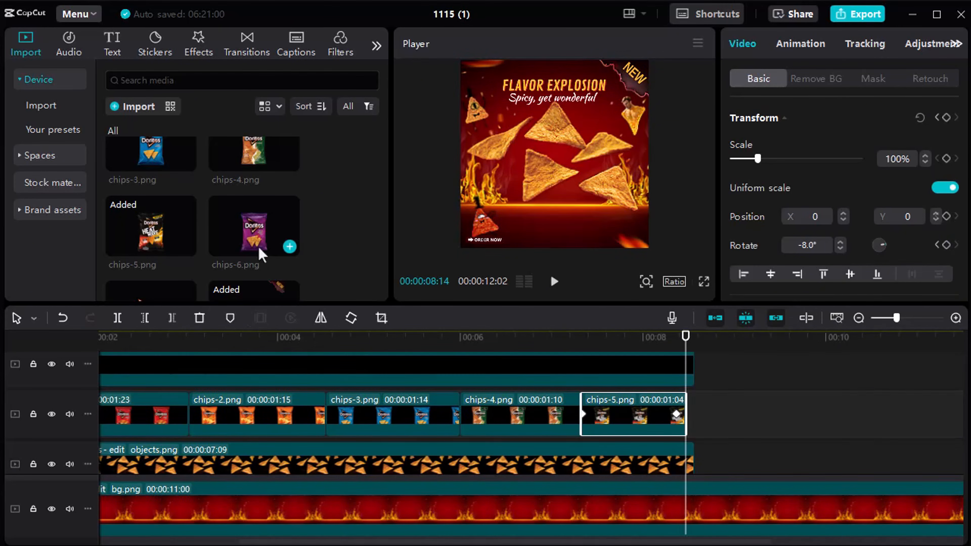
{"action": "left_click", "coordinate": [840, 249]}
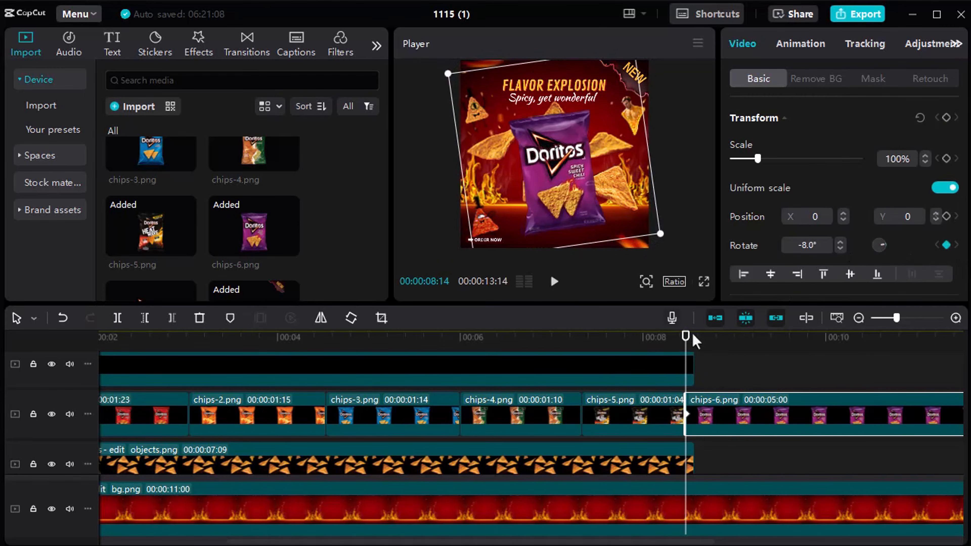
{"action": "left_click", "coordinate": [765, 338]}
{"action": "left_click", "coordinate": [840, 249]}
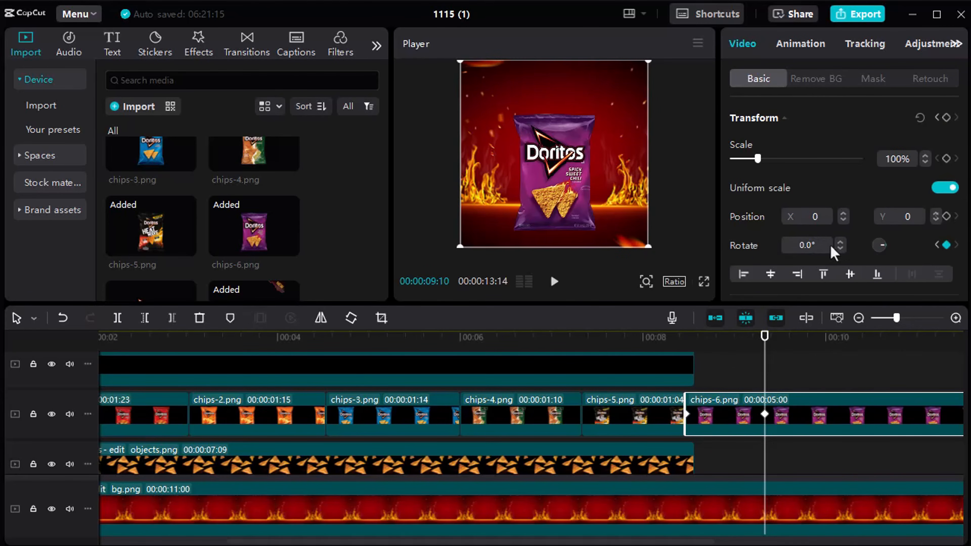
Shorten the chips-6.png clip to 00:00:01:04 and extend the headline, NEW badge, ORDER NOW and chips overlays to its end
{"action": "left_click_drag", "start_coordinate": [554, 338], "coordinate": [776, 363]}
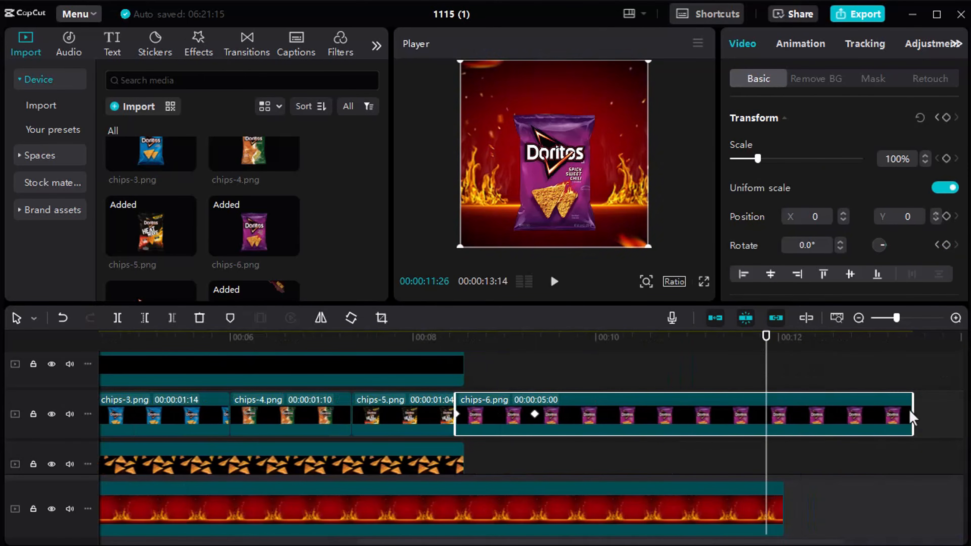
{"action": "left_click_drag", "start_coordinate": [913, 419], "coordinate": [559, 411]}
{"action": "scroll", "coordinate": [468, 420], "scroll_direction": "up", "scroll_amount": 2}
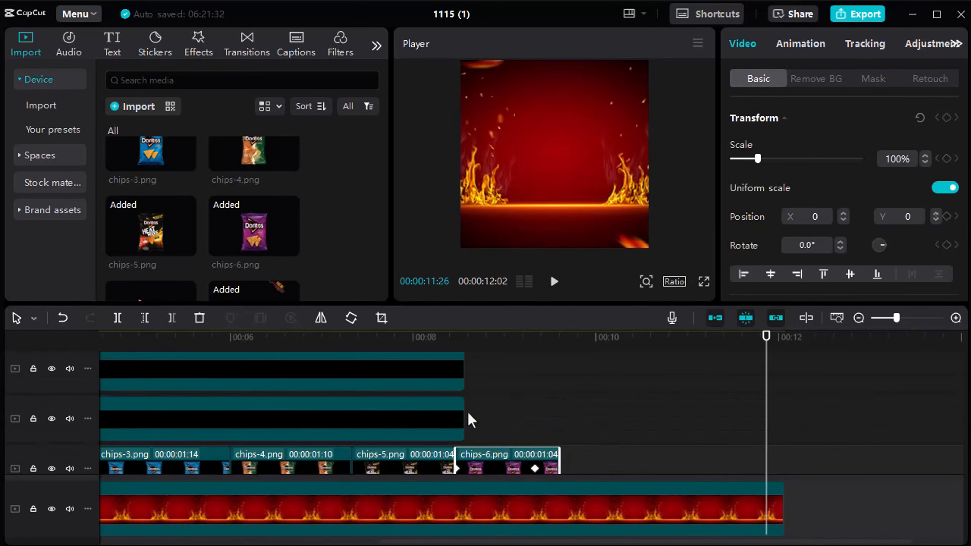
{"action": "scroll", "coordinate": [450, 429], "scroll_direction": "down", "scroll_amount": 3}
{"action": "left_click", "coordinate": [451, 430], "text": "ctrl"}
{"action": "scroll", "coordinate": [450, 430], "scroll_direction": "down", "scroll_amount": 2}
{"action": "scroll", "coordinate": [450, 405], "scroll_direction": "up", "scroll_amount": 4}
{"action": "left_click", "coordinate": [449, 382], "text": "ctrl"}
{"action": "scroll", "coordinate": [449, 381], "scroll_direction": "down", "scroll_amount": 1}
{"action": "left_click_drag", "start_coordinate": [464, 454], "coordinate": [559, 440]}
Play the video from the beginning to review all the flavor switches through the end of chips-6.png
{"action": "left_click_drag", "start_coordinate": [648, 337], "coordinate": [564, 354]}
{"action": "key", "text": "Home"}
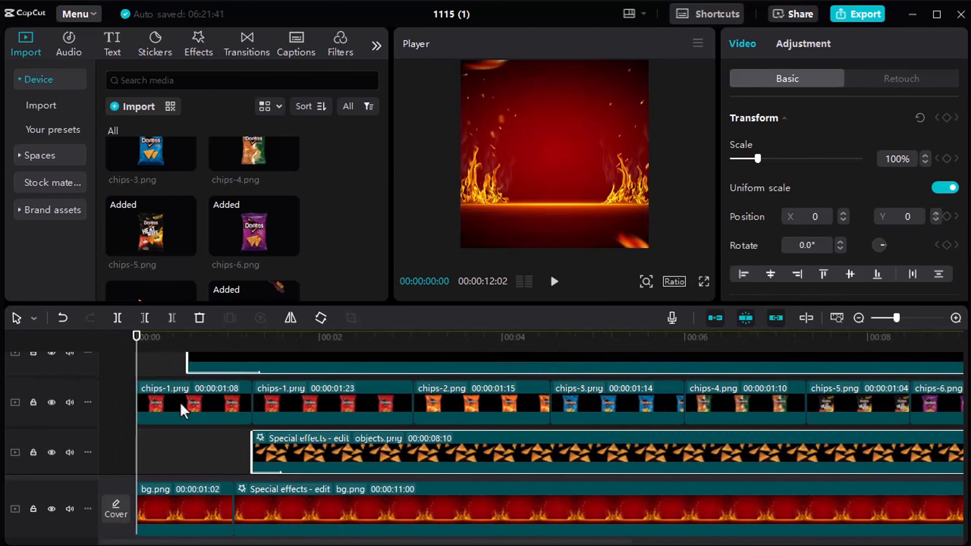
{"action": "left_click", "coordinate": [168, 442]}
{"action": "left_click", "coordinate": [167, 337]}
{"action": "left_click_drag", "start_coordinate": [167, 336], "coordinate": [137, 337]}
{"action": "key", "text": "space"}
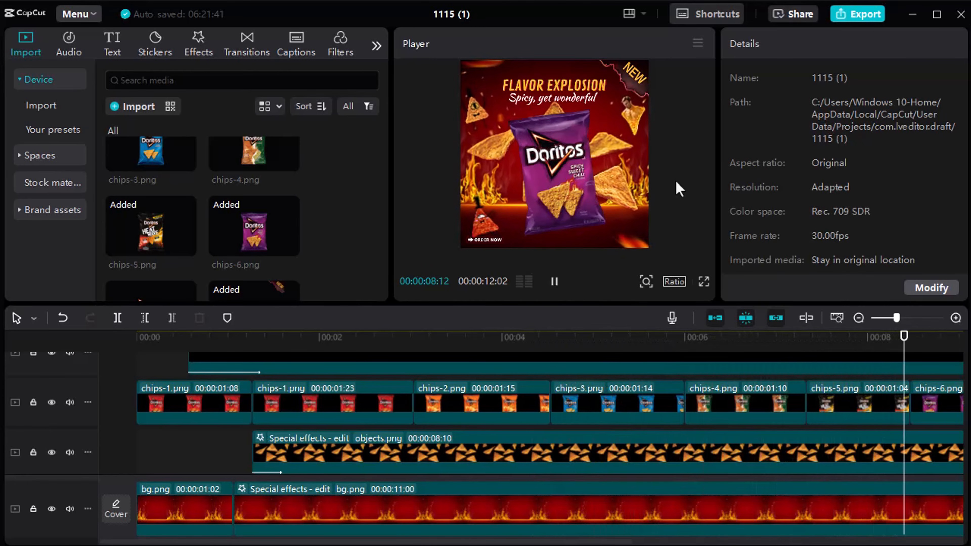
{"action": "key", "text": "space"}
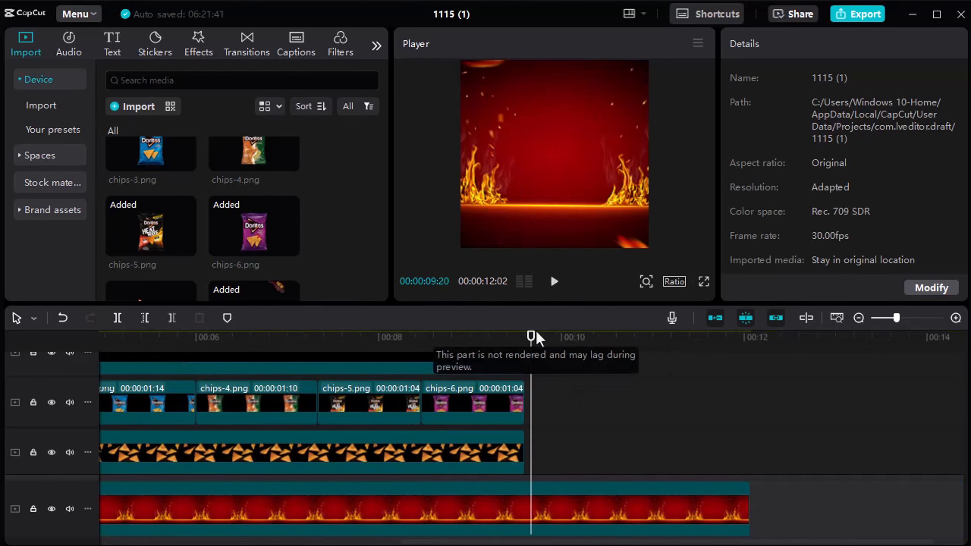
Cut off the background clip beyond 00:00:09:18 so it ends with the overlay clips
{"action": "mouse_move", "coordinate": [531, 336]}
{"action": "left_mouse_down"}
{"action": "mouse_move", "coordinate": [516, 340]}
{"action": "mouse_move", "coordinate": [523, 345]}
{"action": "left_mouse_up"}
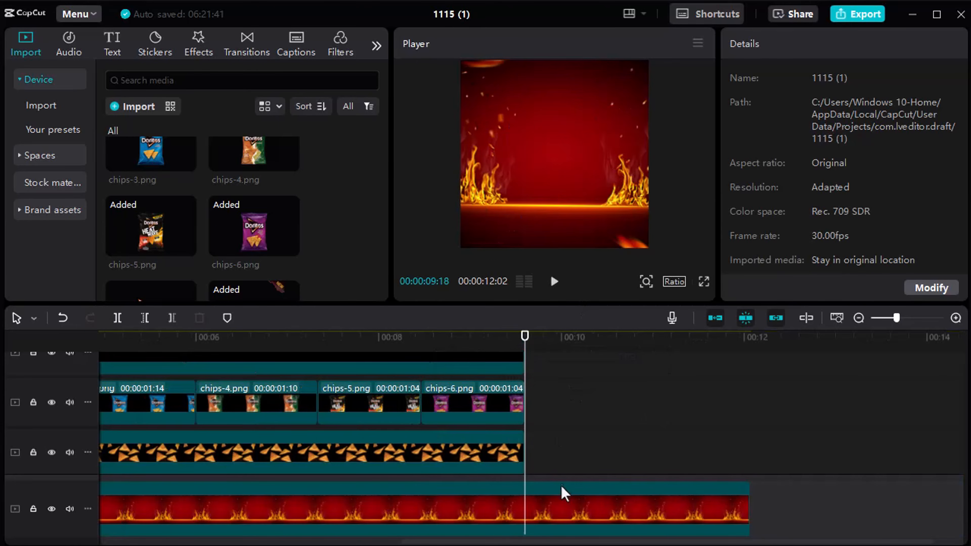
{"action": "left_click", "coordinate": [540, 517]}
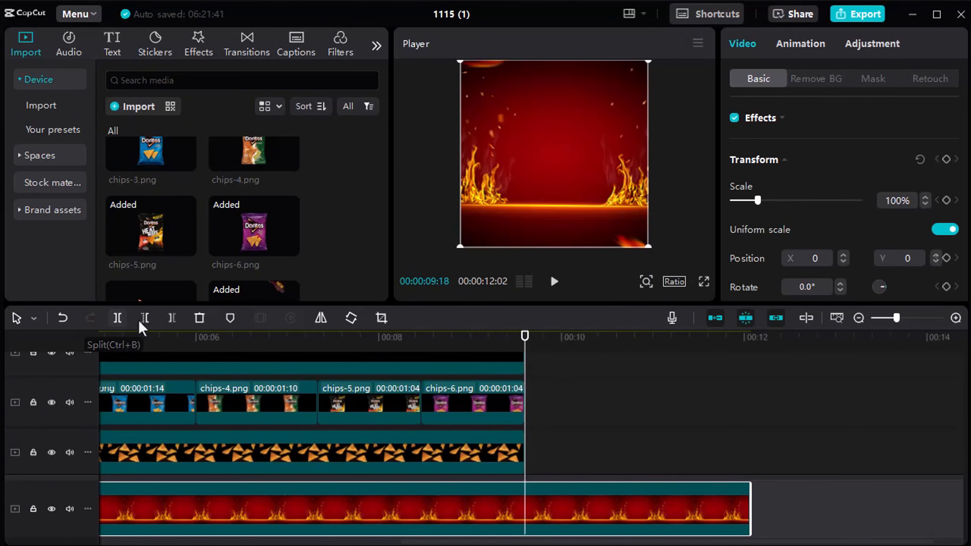
{"action": "left_click", "coordinate": [172, 318]}
Import the plain white background image from Downloads and place it on the main track directly after the fiery background
{"action": "scroll", "coordinate": [179, 210], "scroll_direction": "up", "scroll_amount": 5}
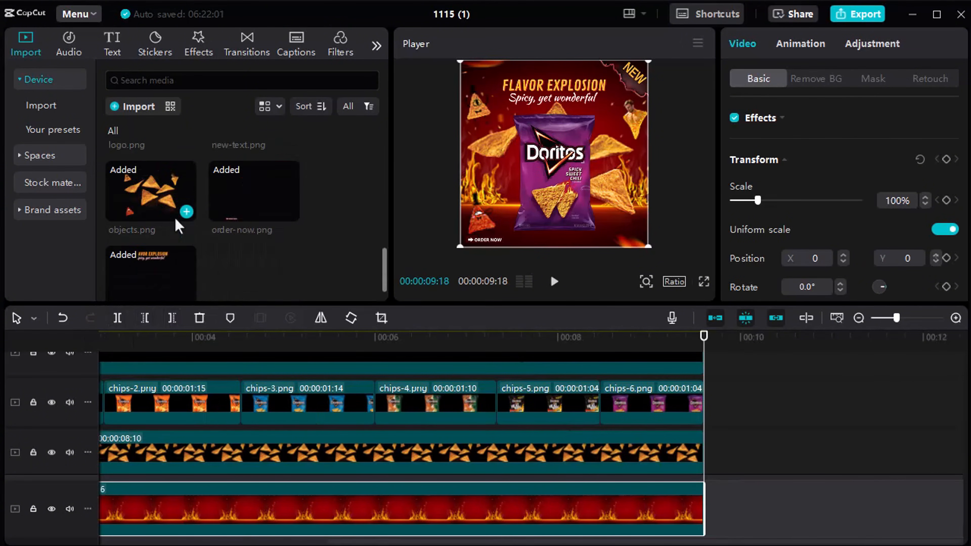
{"action": "left_click", "coordinate": [114, 107]}
{"action": "left_click", "coordinate": [82, 160]}
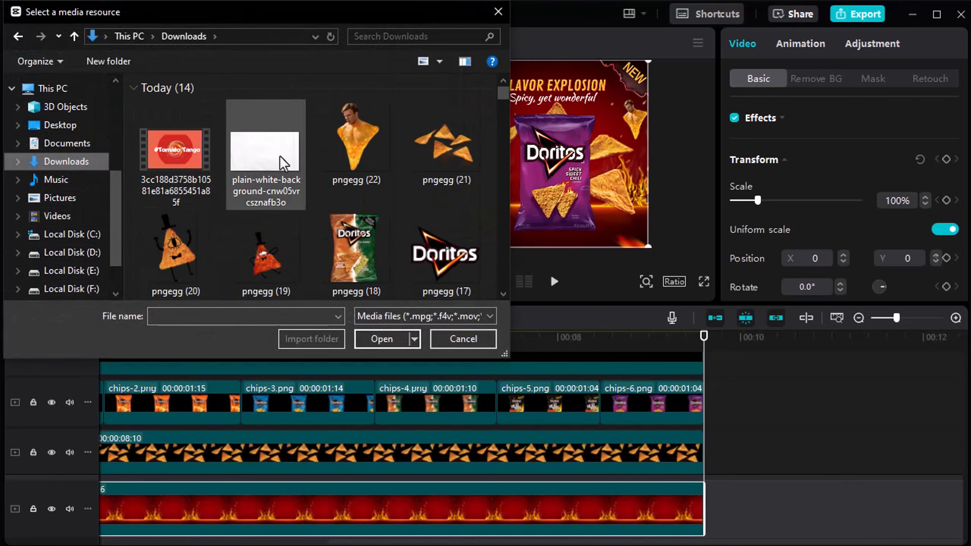
{"action": "left_click", "coordinate": [263, 153]}
{"action": "left_click", "coordinate": [384, 338]}
{"action": "left_click_drag", "start_coordinate": [256, 239], "coordinate": [714, 502]}
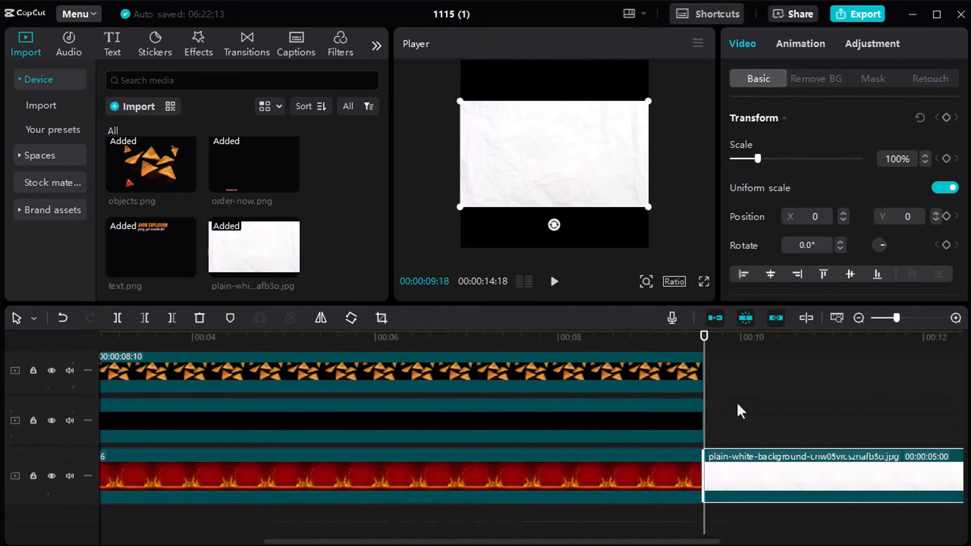
Add a 0.6 s Curling Wave transition between the fiery and white backgrounds and play it back
{"action": "left_click", "coordinate": [237, 54]}
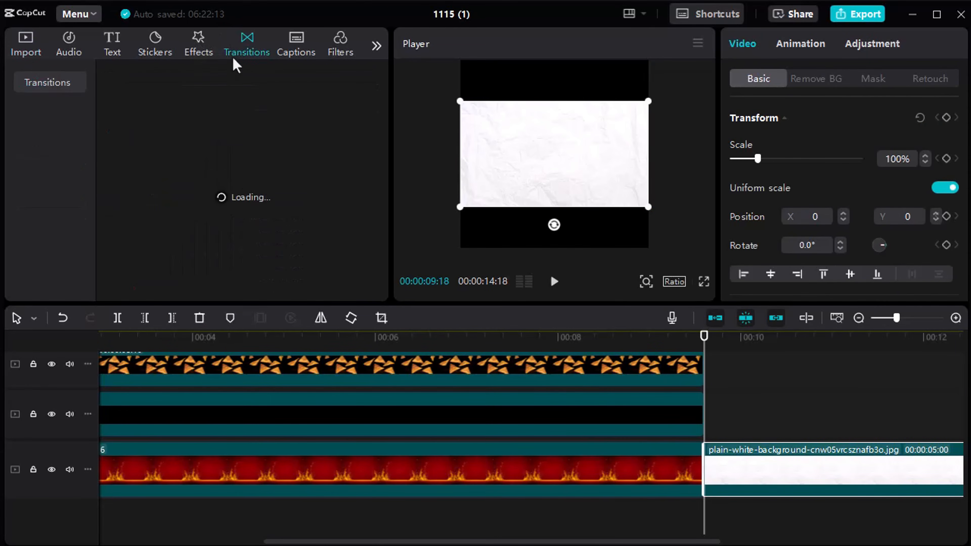
{"action": "scroll", "coordinate": [273, 138], "scroll_direction": "down", "scroll_amount": 3}
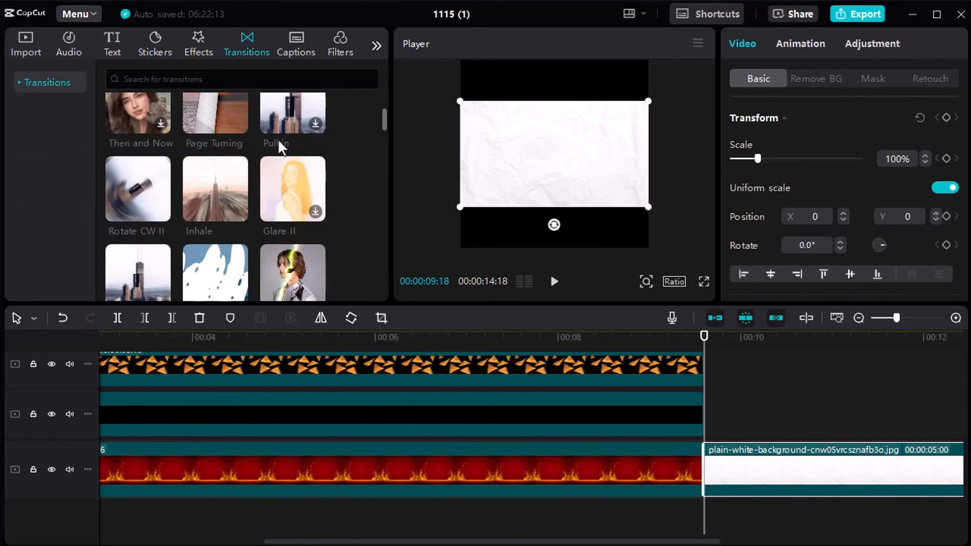
{"action": "scroll", "coordinate": [279, 145], "scroll_direction": "down", "scroll_amount": 2}
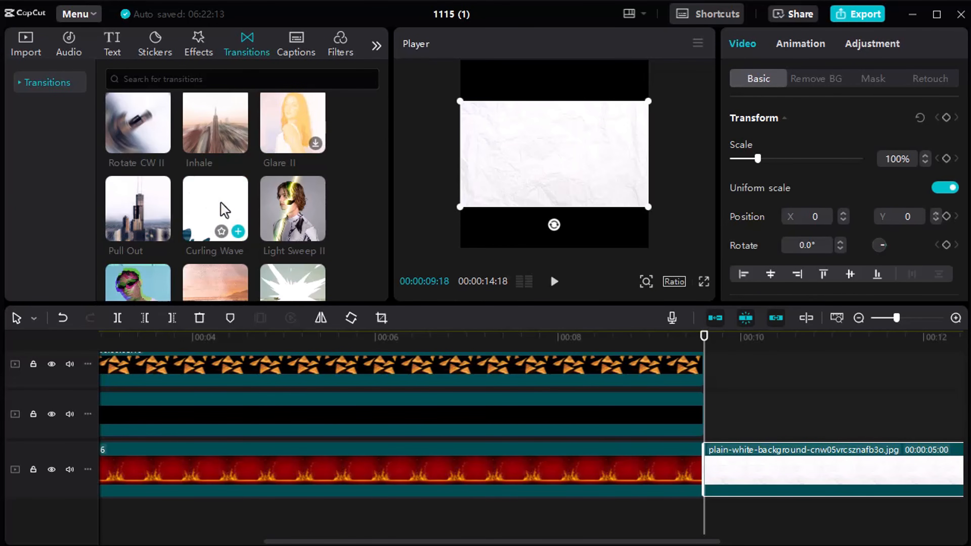
{"action": "left_click_drag", "start_coordinate": [213, 196], "coordinate": [684, 472]}
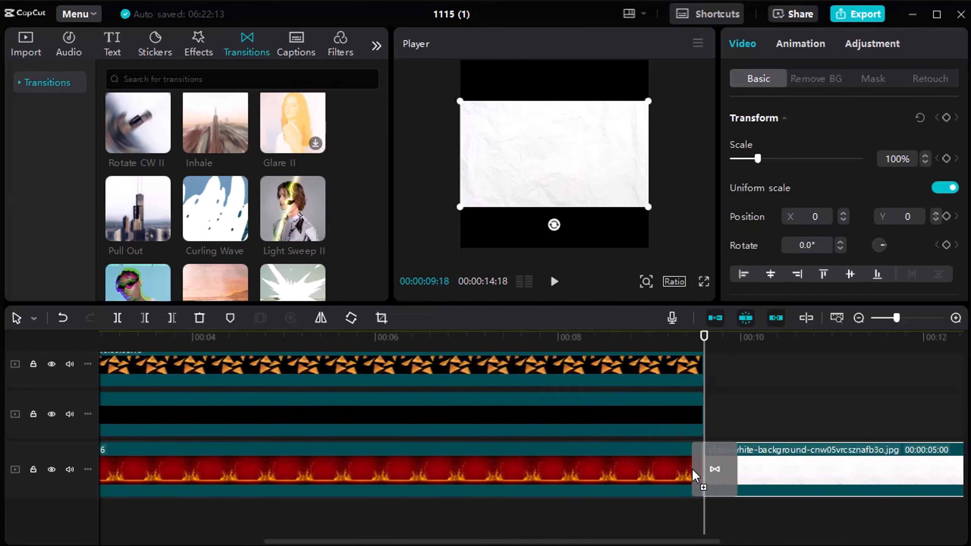
{"action": "scroll", "coordinate": [826, 216], "scroll_direction": "down", "scroll_amount": 3}
{"action": "left_click", "coordinate": [707, 470]}
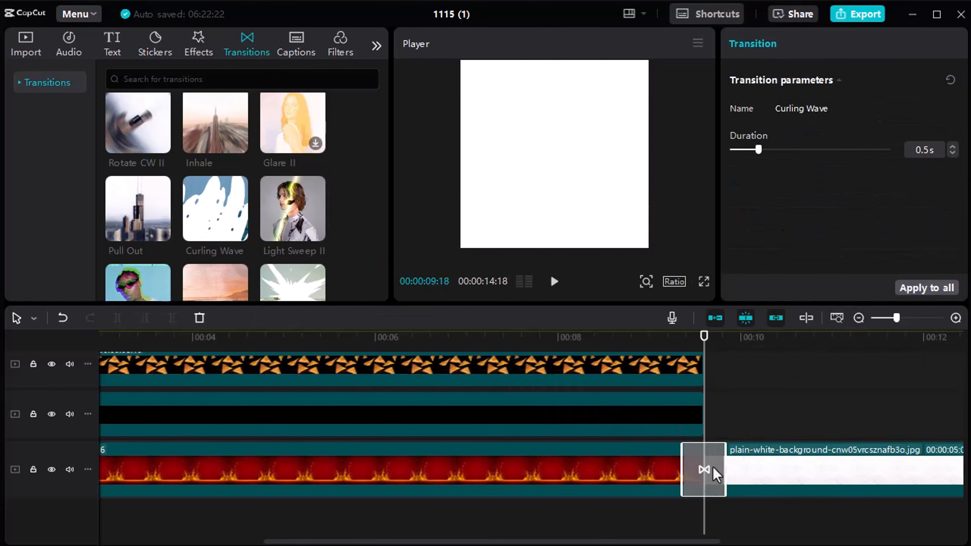
{"action": "left_click_drag", "start_coordinate": [759, 150], "coordinate": [767, 150]}
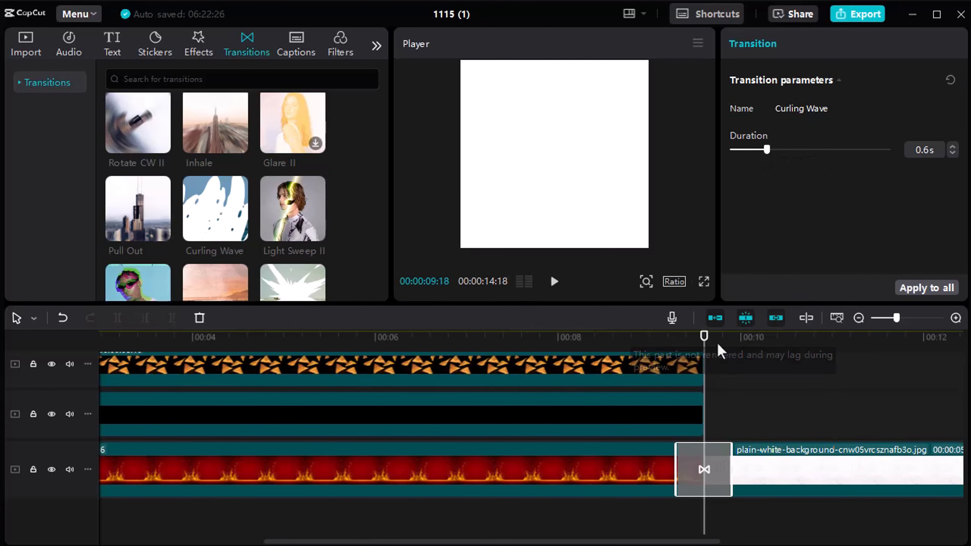
{"action": "left_click_drag", "start_coordinate": [703, 347], "coordinate": [660, 344]}
{"action": "key", "text": "space"}
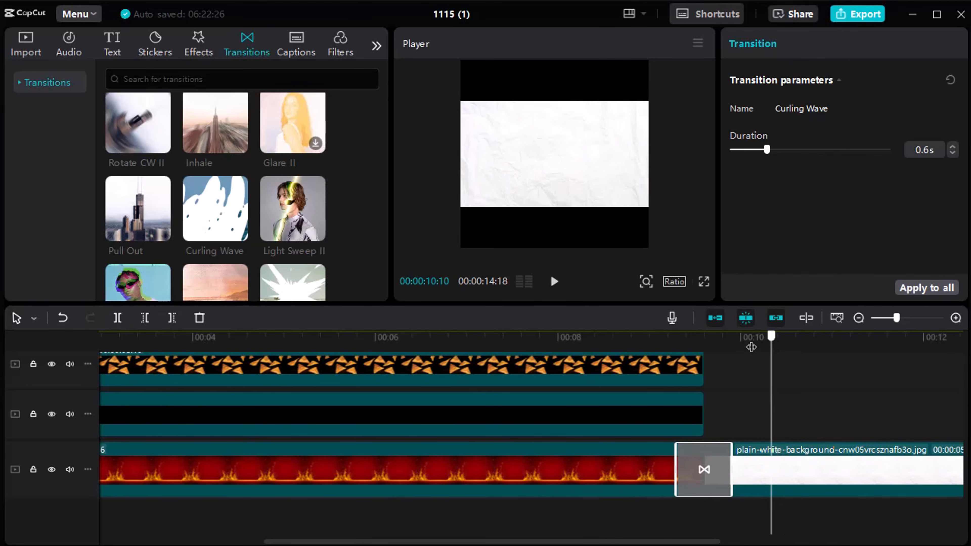
Enlarge the white background image to 187% so it fills the frame
{"action": "left_click_drag", "start_coordinate": [751, 347], "coordinate": [724, 346]}
{"action": "left_click", "coordinate": [783, 465]}
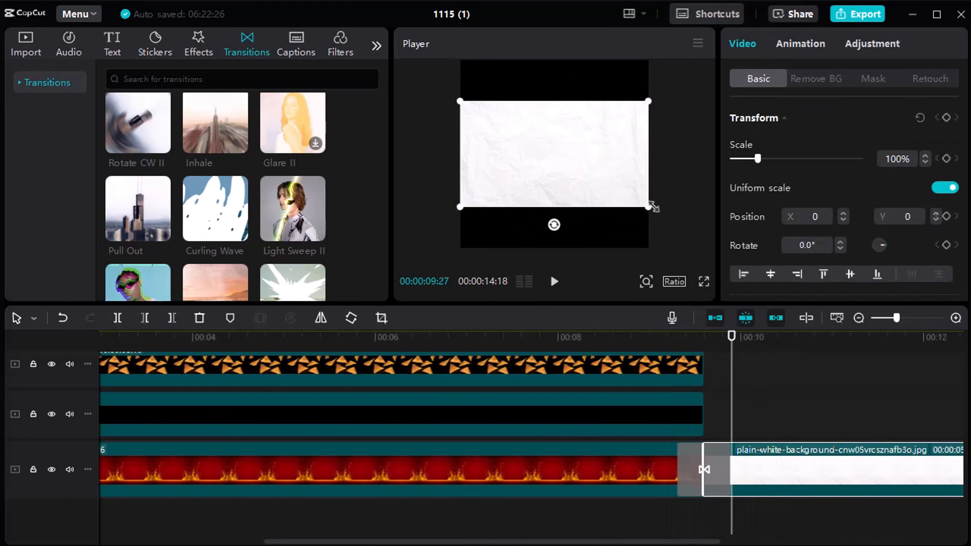
{"action": "left_click_drag", "start_coordinate": [654, 206], "coordinate": [764, 300]}
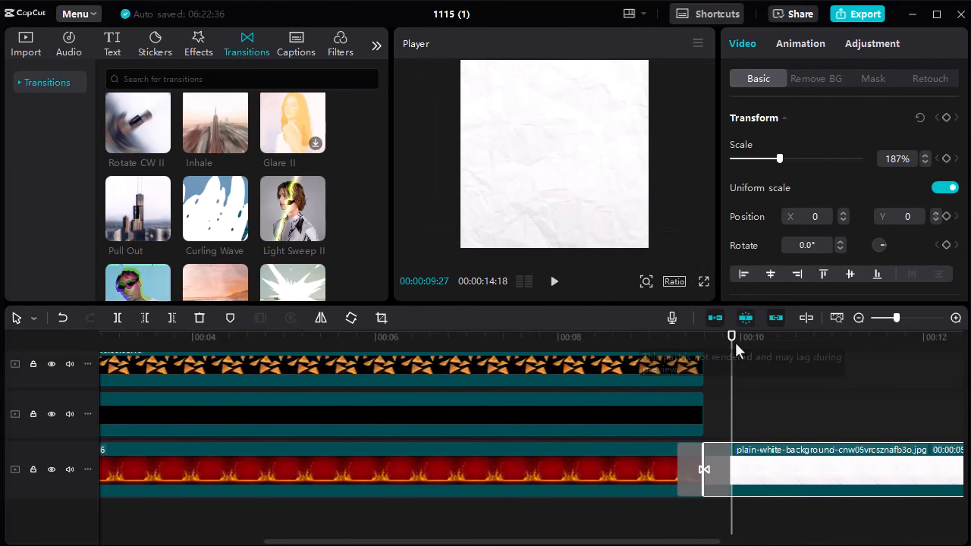
Add logo.png above the white background at 00:00:09:27 and give it the Zoom 2 entrance animation
{"action": "mouse_move", "coordinate": [737, 350]}
{"action": "left_mouse_down"}
{"action": "mouse_move", "coordinate": [673, 347]}
{"action": "mouse_move", "coordinate": [732, 346]}
{"action": "left_mouse_up"}
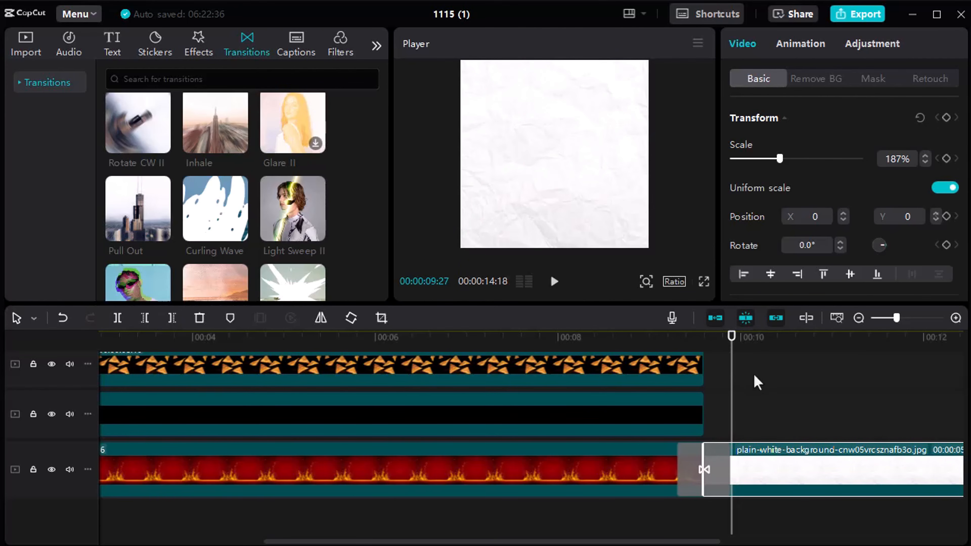
{"action": "left_click", "coordinate": [34, 49]}
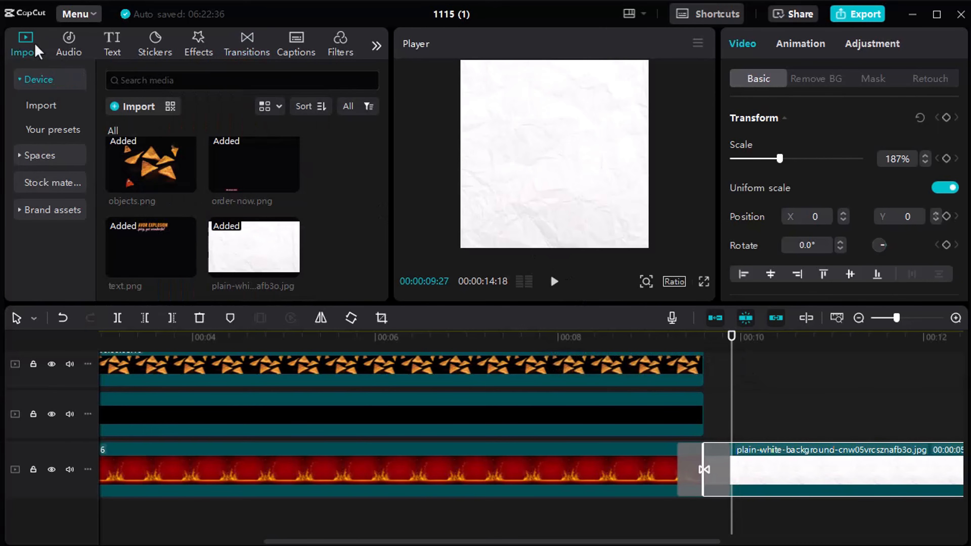
{"action": "scroll", "coordinate": [284, 215], "scroll_direction": "down", "scroll_amount": 8}
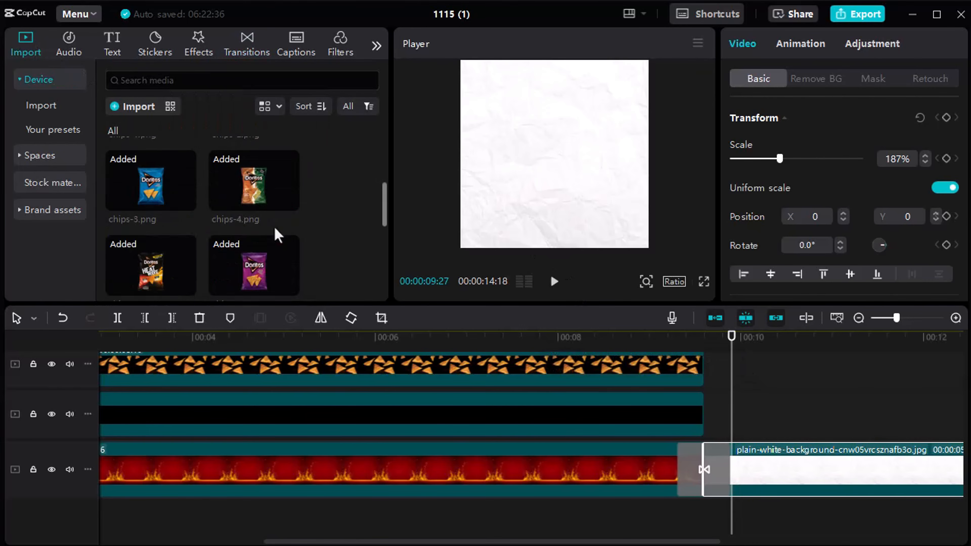
{"action": "left_click_drag", "start_coordinate": [176, 276], "coordinate": [734, 415]}
{"action": "left_click", "coordinate": [812, 54]}
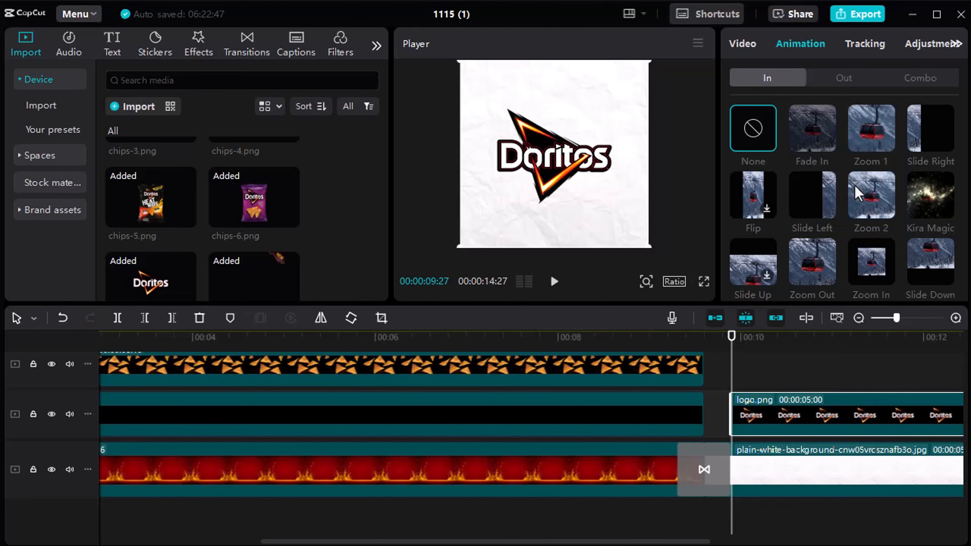
{"action": "left_click", "coordinate": [855, 194]}
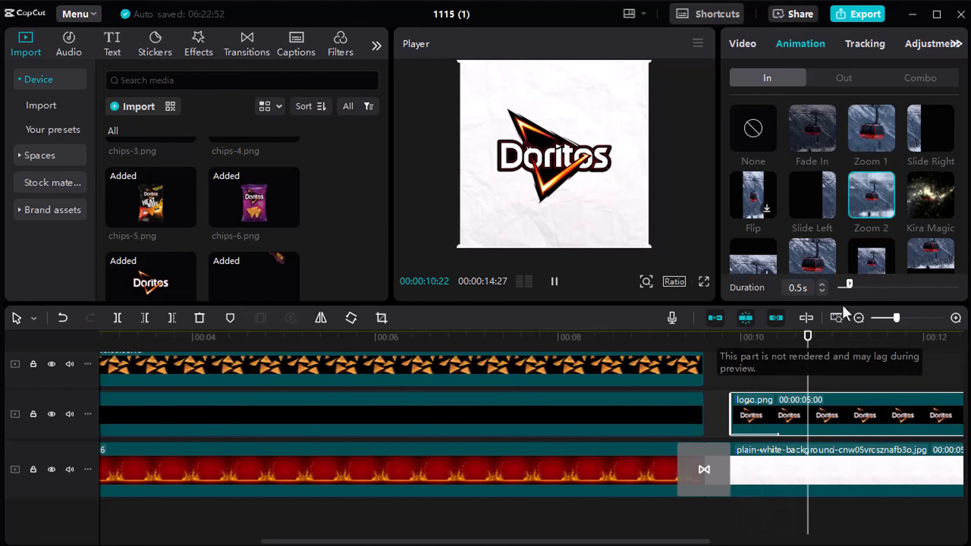
Set the logo's Zoom 2 entrance animation duration to 1.1 s and preview the logo reveal
{"action": "left_click", "coordinate": [774, 383]}
{"action": "left_click_drag", "start_coordinate": [773, 369], "coordinate": [735, 369]}
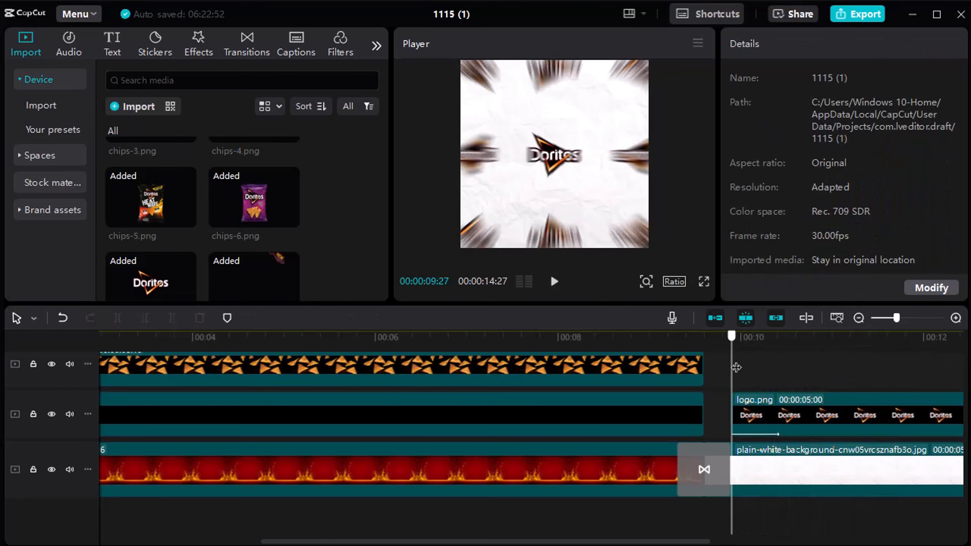
{"action": "left_click", "coordinate": [793, 411]}
{"action": "left_click", "coordinate": [807, 53]}
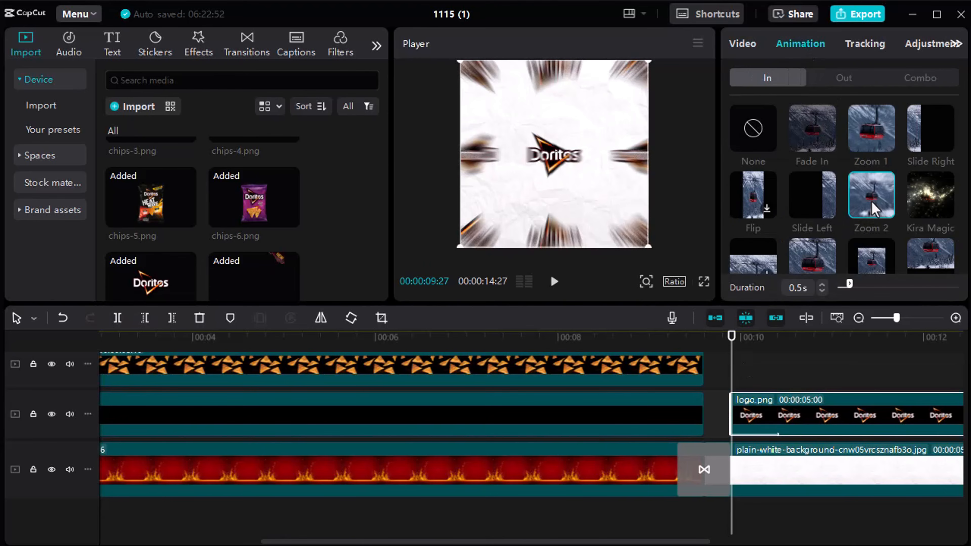
{"action": "left_click_drag", "start_coordinate": [861, 291], "coordinate": [864, 287]}
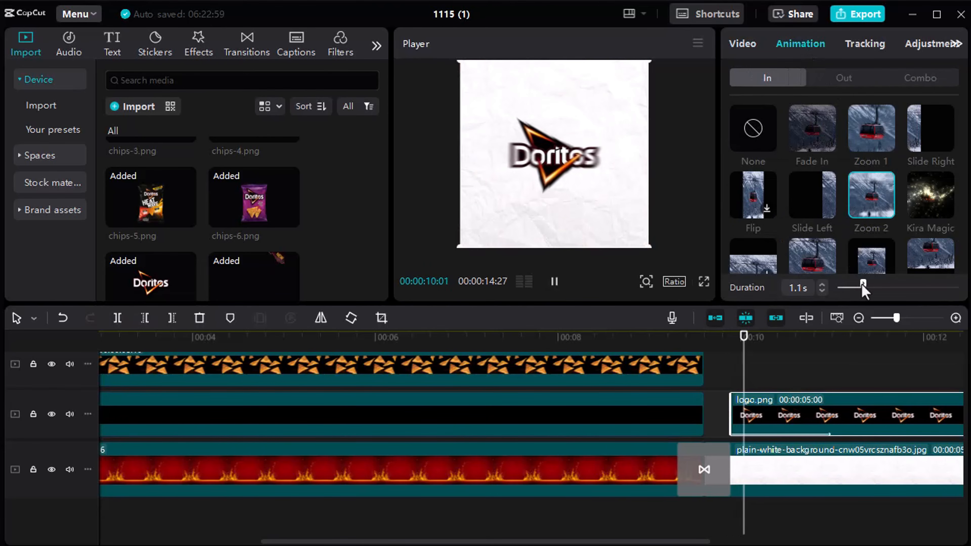
{"action": "left_click", "coordinate": [718, 372]}
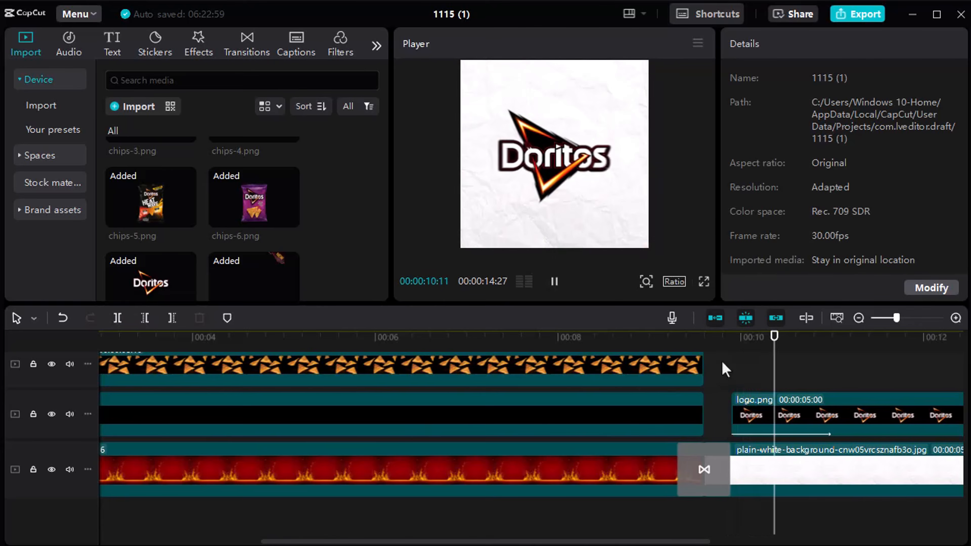
{"action": "key", "text": "space"}
Split the logo.png clip at 00:00:11:00, where its entrance animation ends
{"action": "left_click_drag", "start_coordinate": [827, 351], "coordinate": [832, 357]}
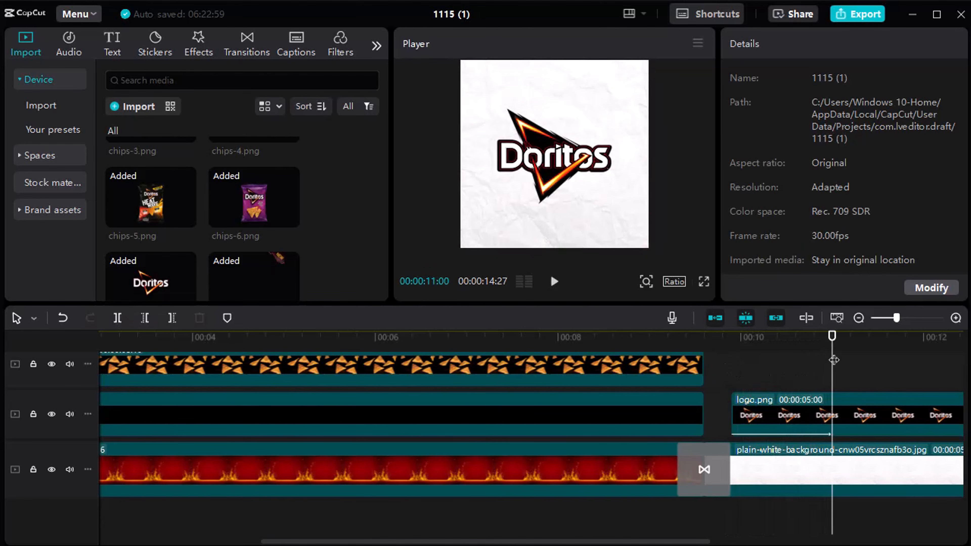
{"action": "left_click", "coordinate": [837, 405]}
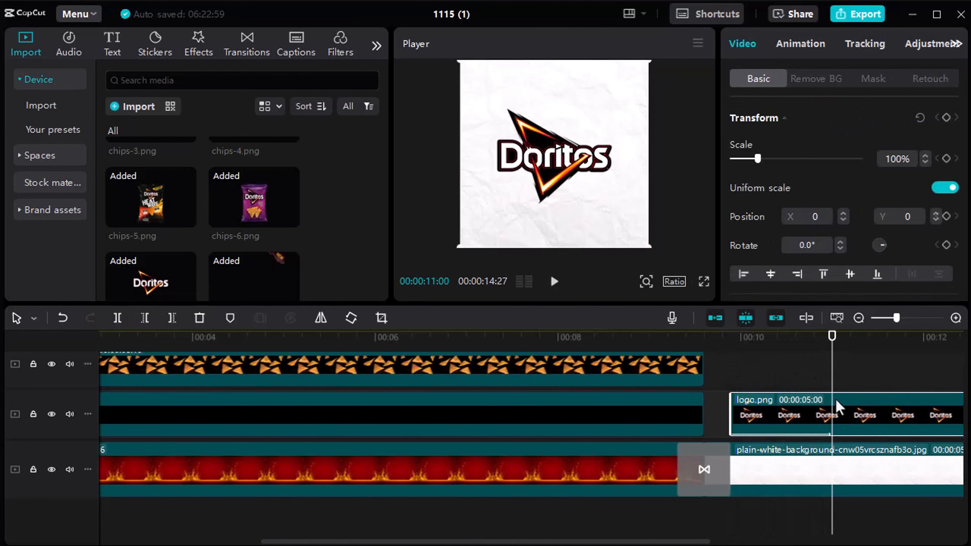
{"action": "left_click", "coordinate": [118, 317]}
{"action": "left_click_drag", "start_coordinate": [382, 542], "coordinate": [543, 541]}
{"action": "left_click", "coordinate": [493, 373]}
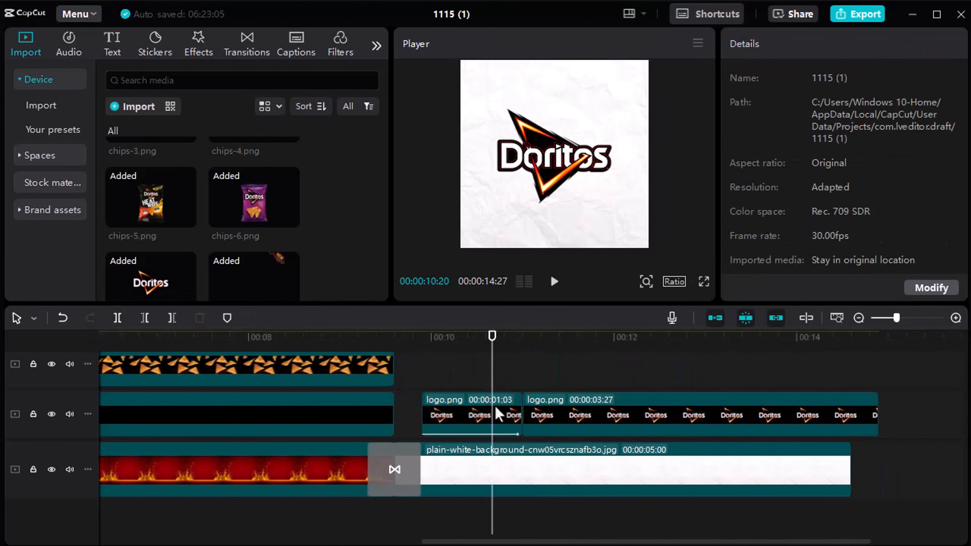
Apply the Explosion video effect to the second logo.png segment and set the effect's speed to 23
{"action": "left_click", "coordinate": [554, 424]}
{"action": "left_click_drag", "start_coordinate": [494, 352], "coordinate": [523, 352]}
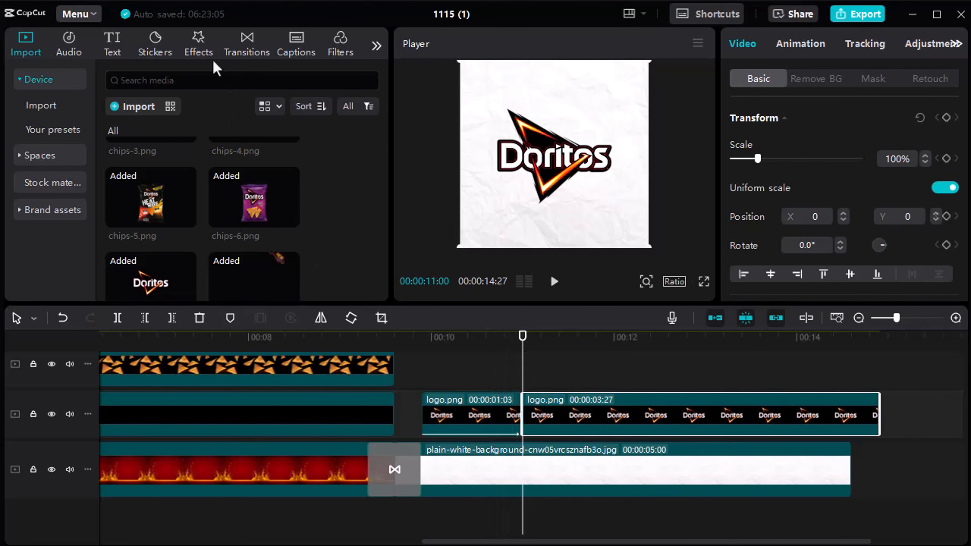
{"action": "left_click", "coordinate": [199, 45]}
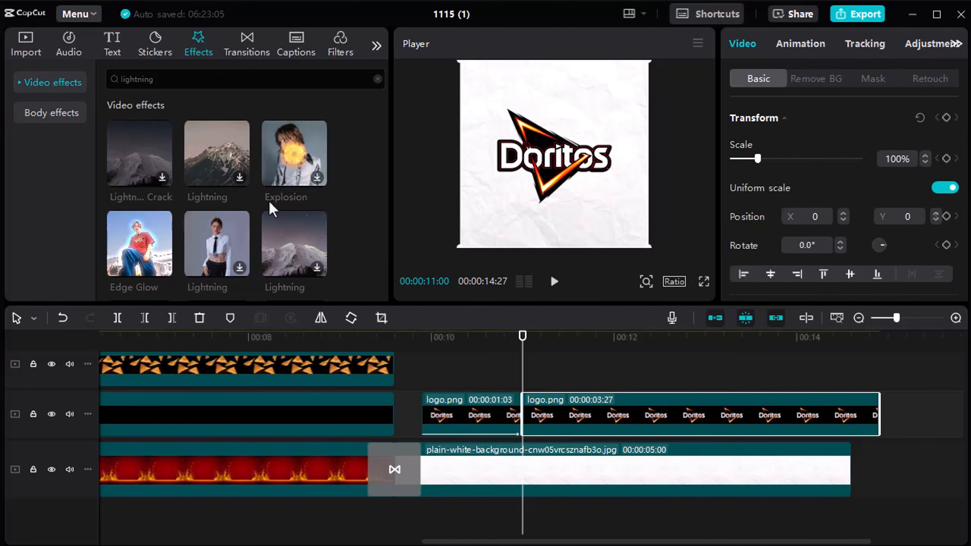
{"action": "left_click_drag", "start_coordinate": [293, 153], "coordinate": [536, 417]}
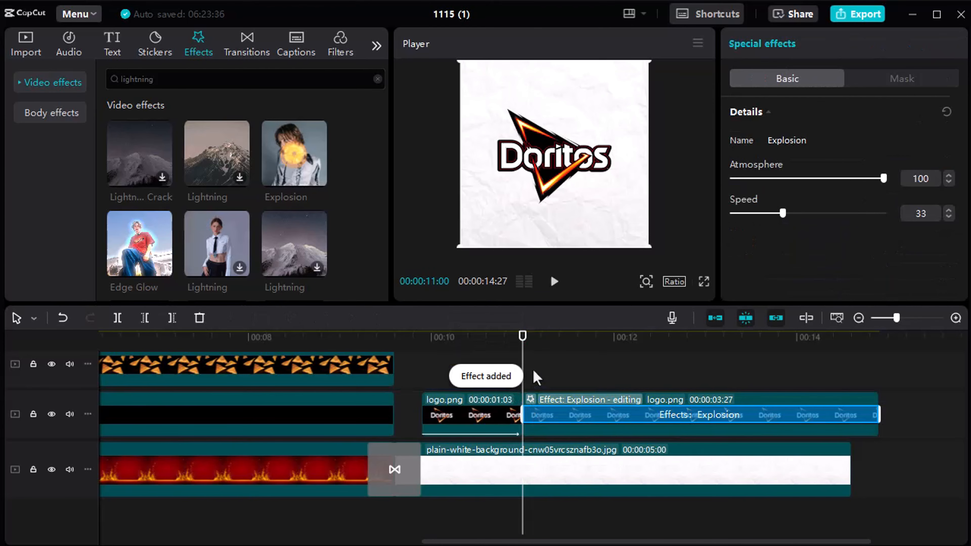
{"action": "left_click_drag", "start_coordinate": [782, 213], "coordinate": [777, 213]}
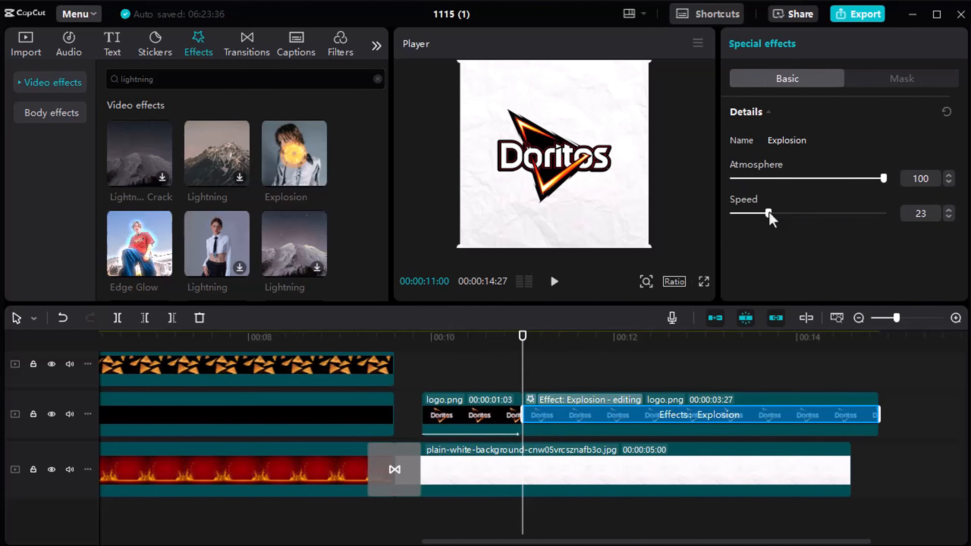
{"action": "left_click", "coordinate": [454, 382]}
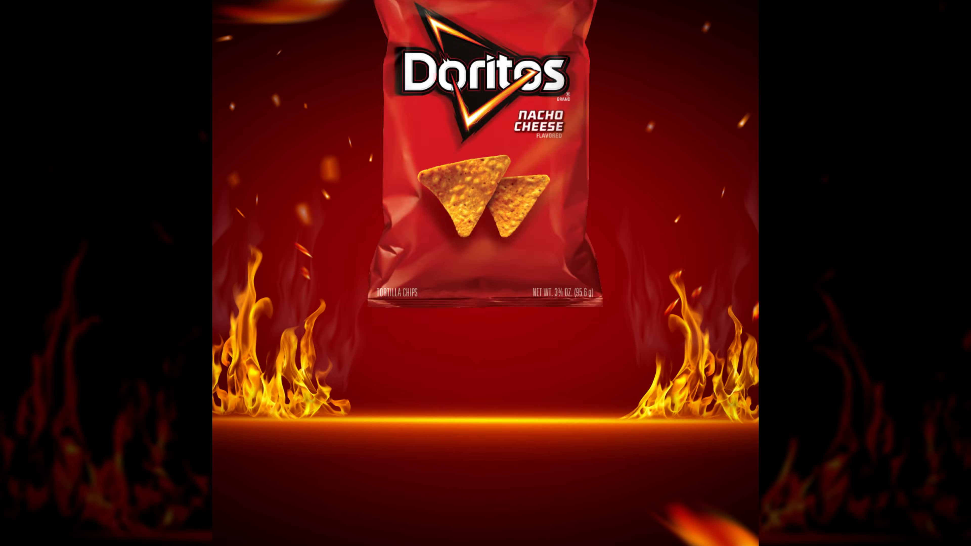